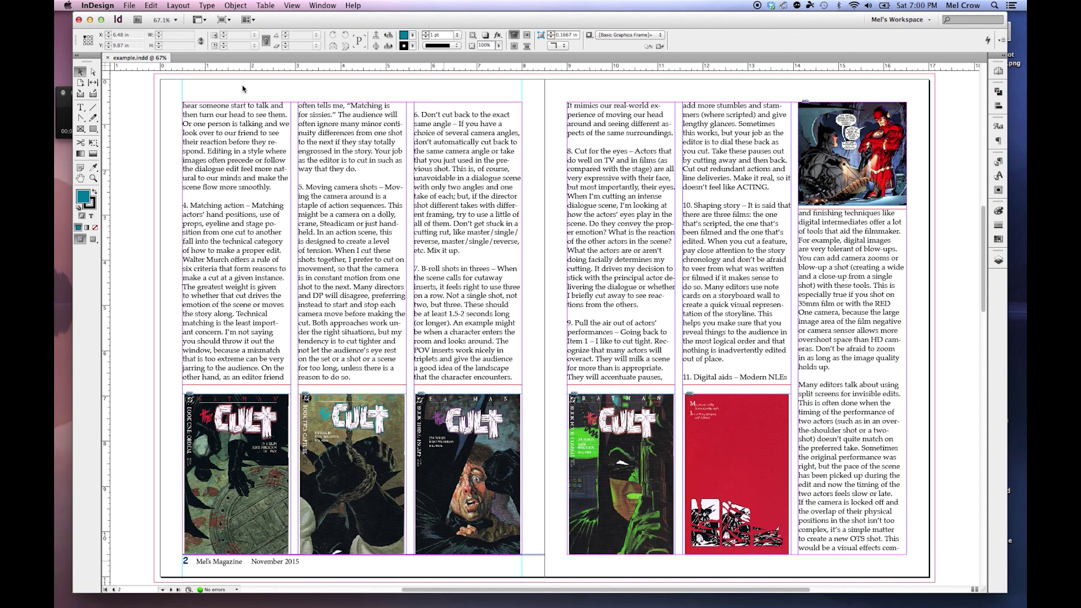
Step: Try moving the first cover up over the text, then undo that move
left_click(281, 397)
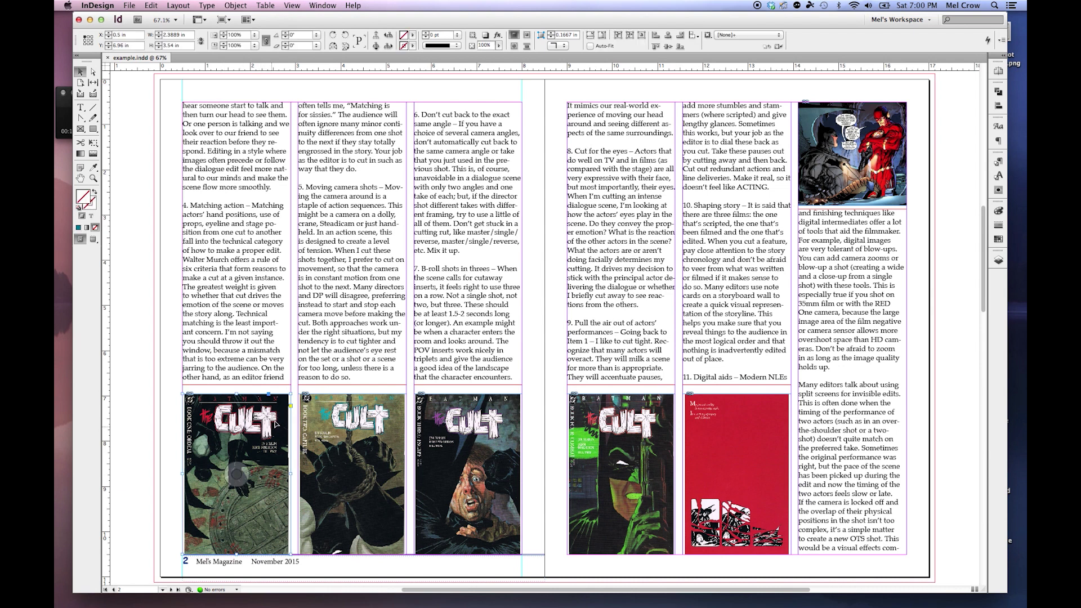
left_click_drag(250, 396, 386, 267)
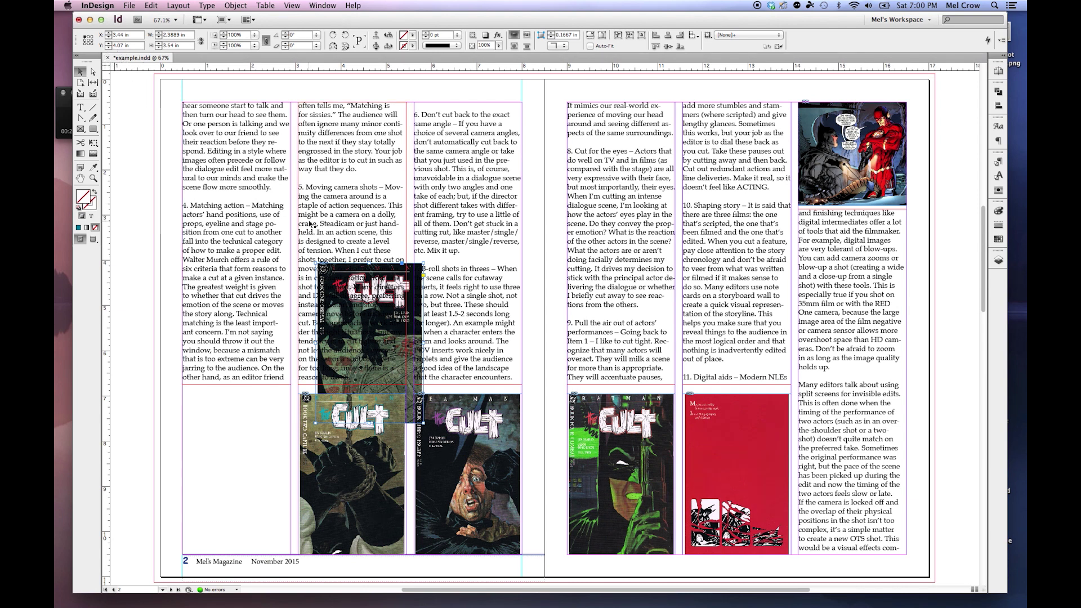
key("super+z")
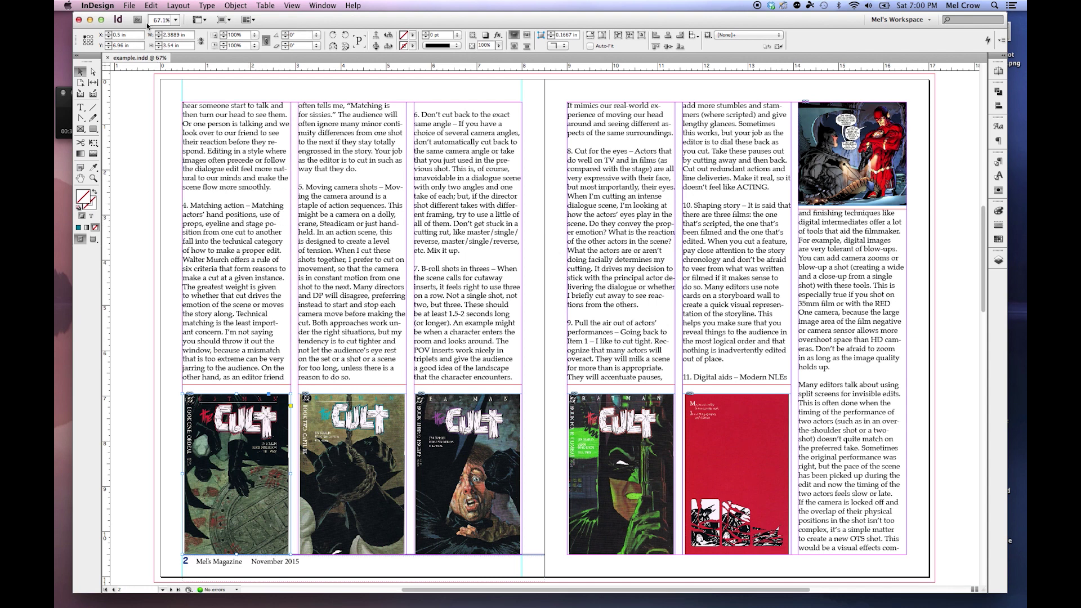
left_click(134, 6)
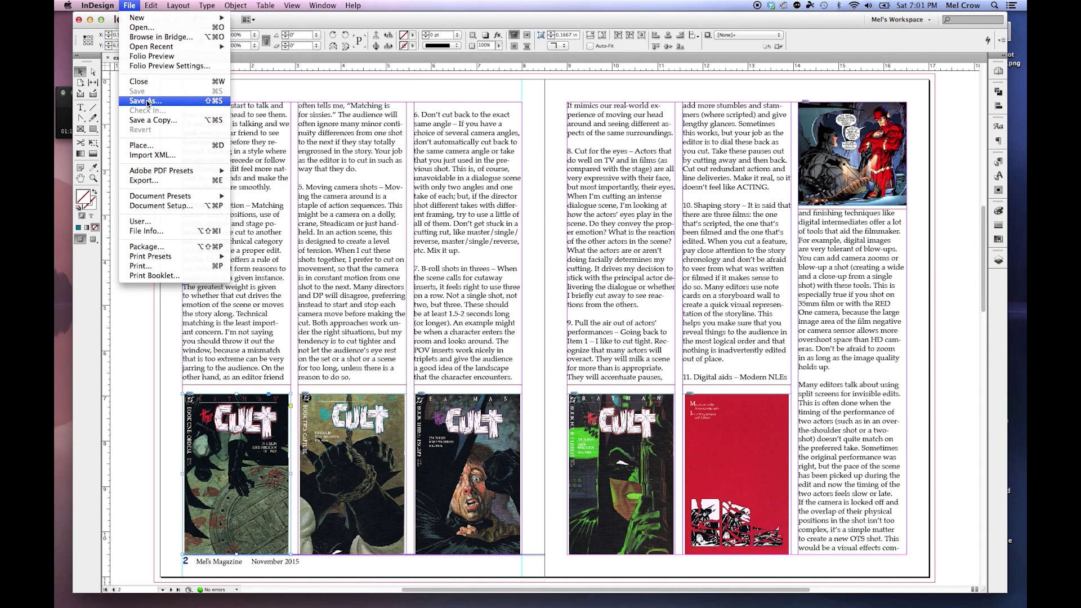
Step: Save the spread to the Desktop as example02.indd in InDesign CS6 document format
left_click(148, 103)
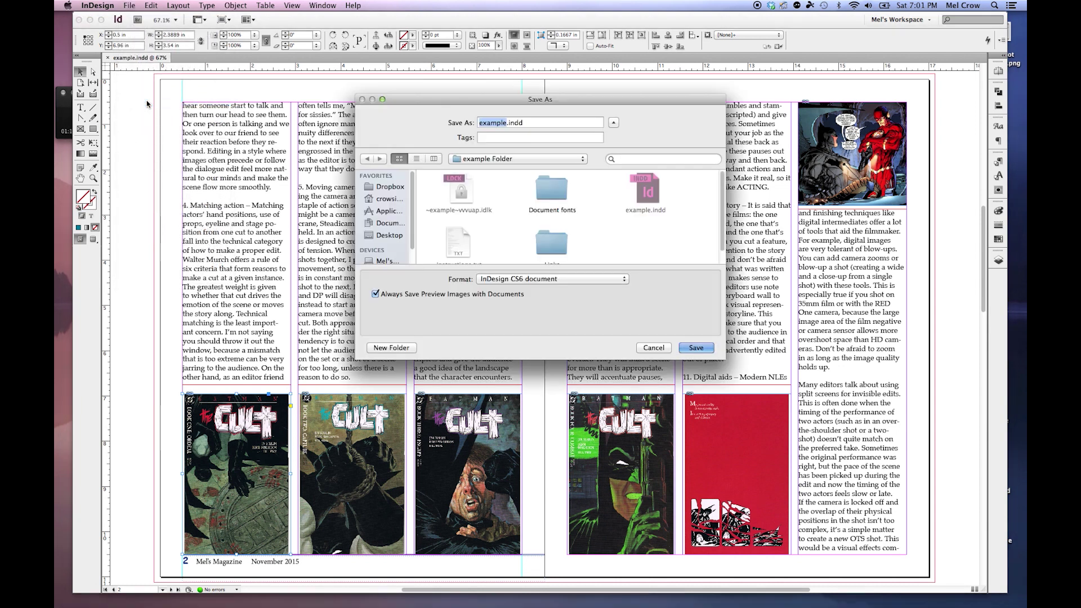
left_click(384, 236)
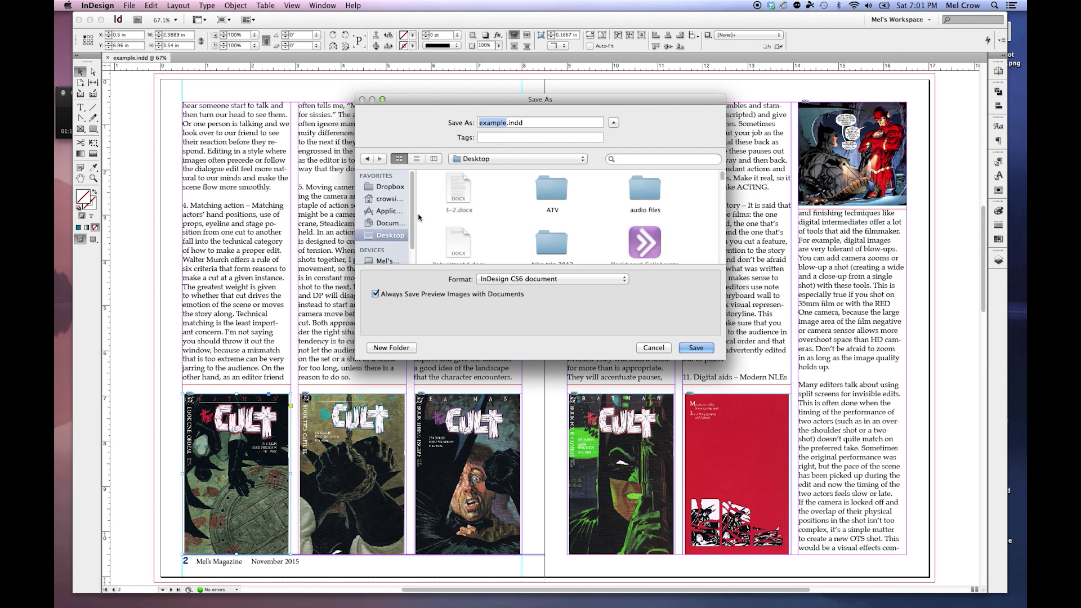
left_click(505, 124)
type("02")
left_click(551, 278)
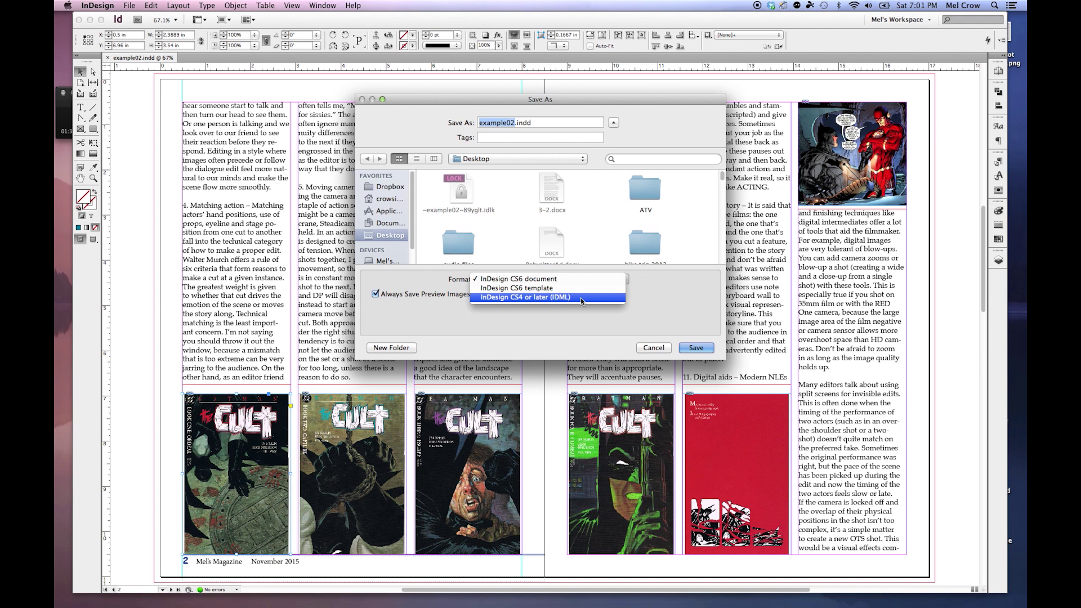
left_click(553, 278)
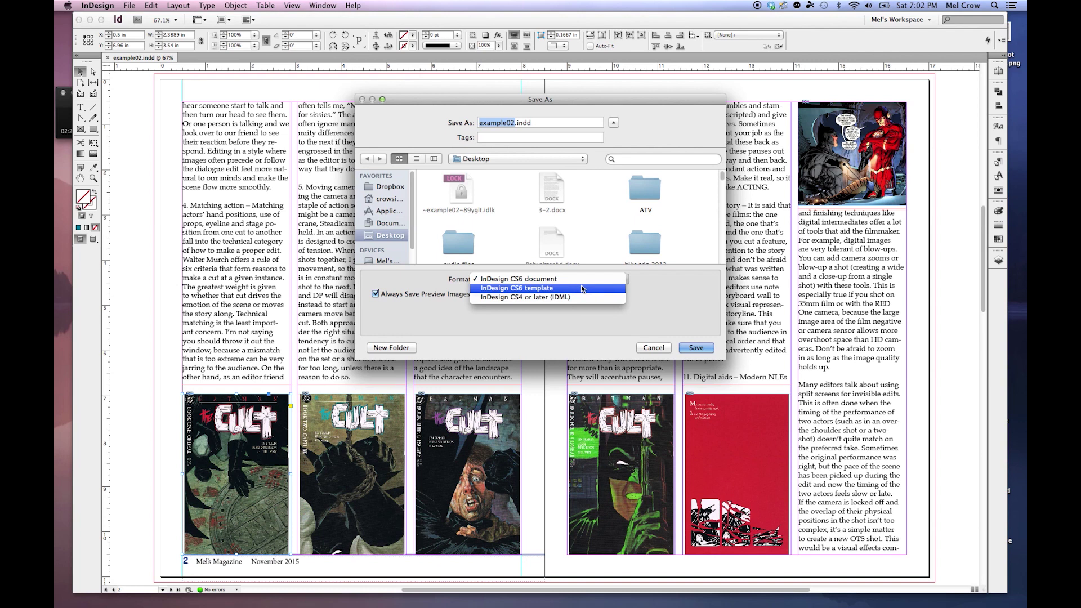
left_click(663, 349)
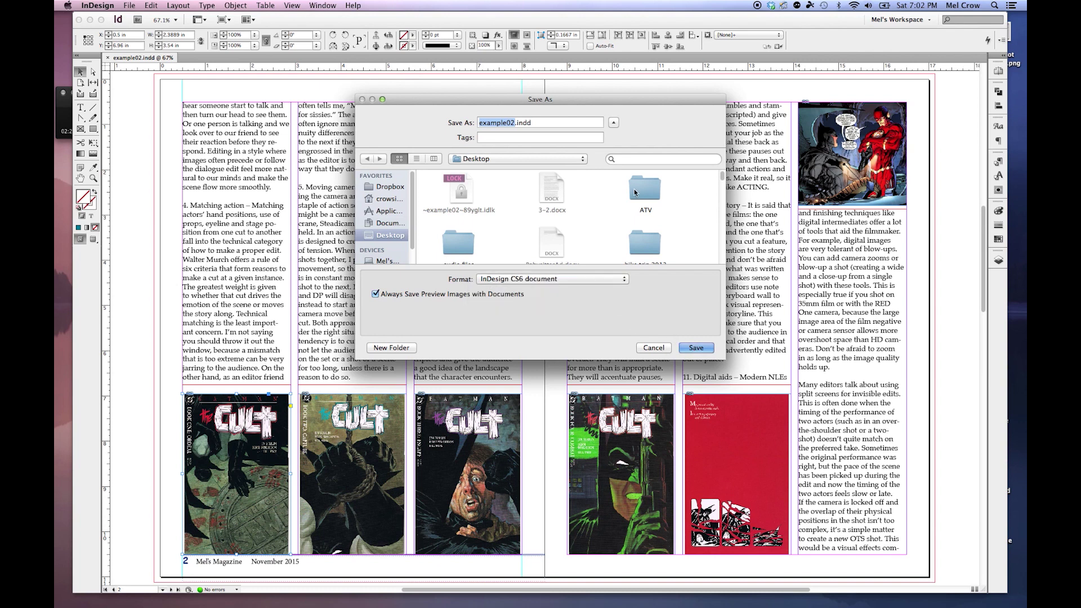
left_click(653, 348)
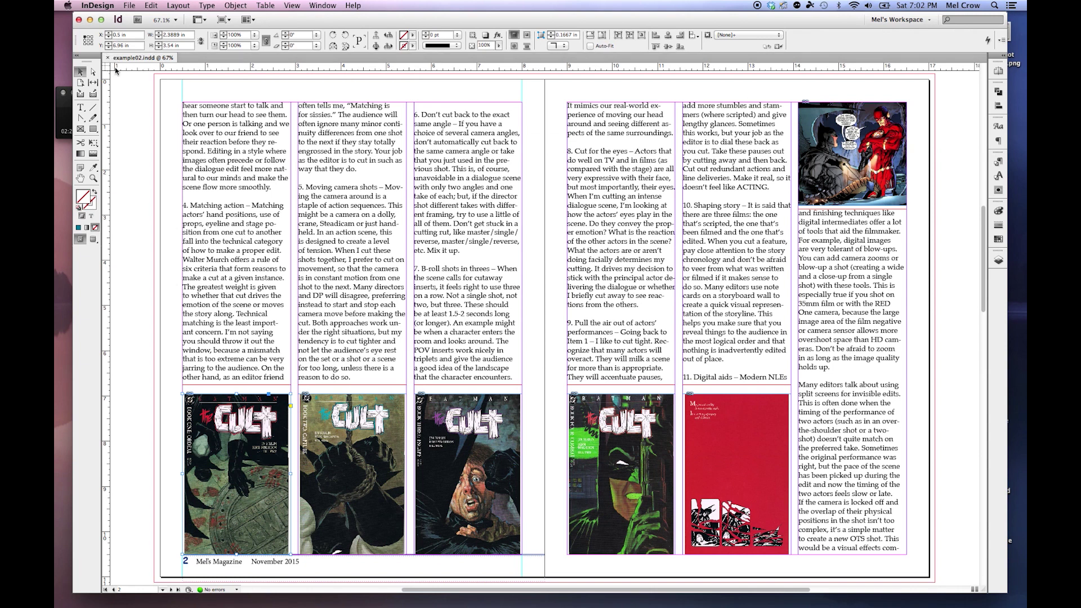
Step: Move the first Cult cover image into the second column's frame
left_click(129, 5)
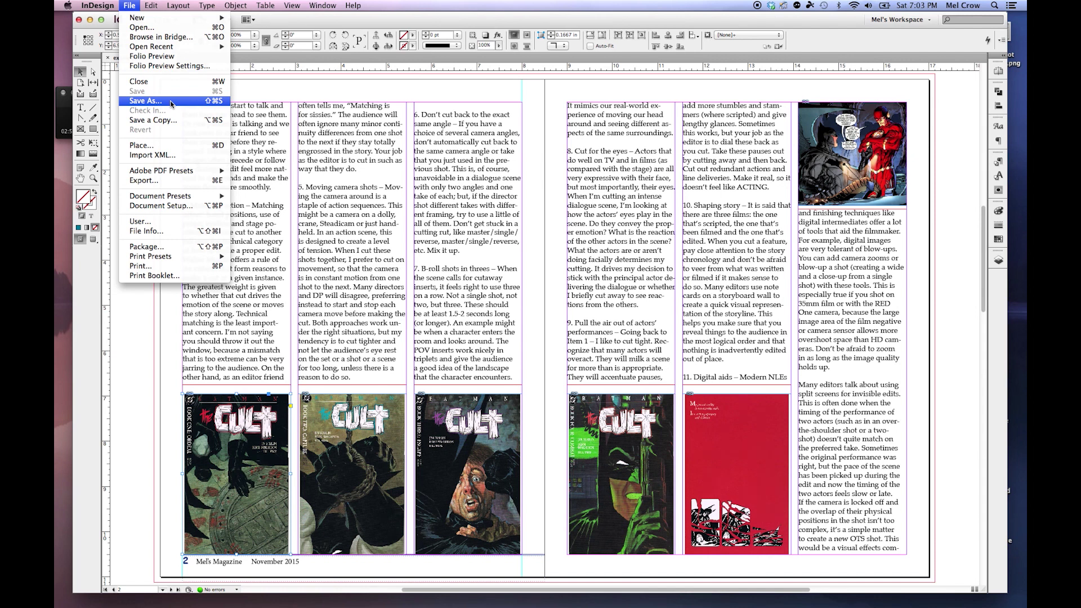
left_click(284, 86)
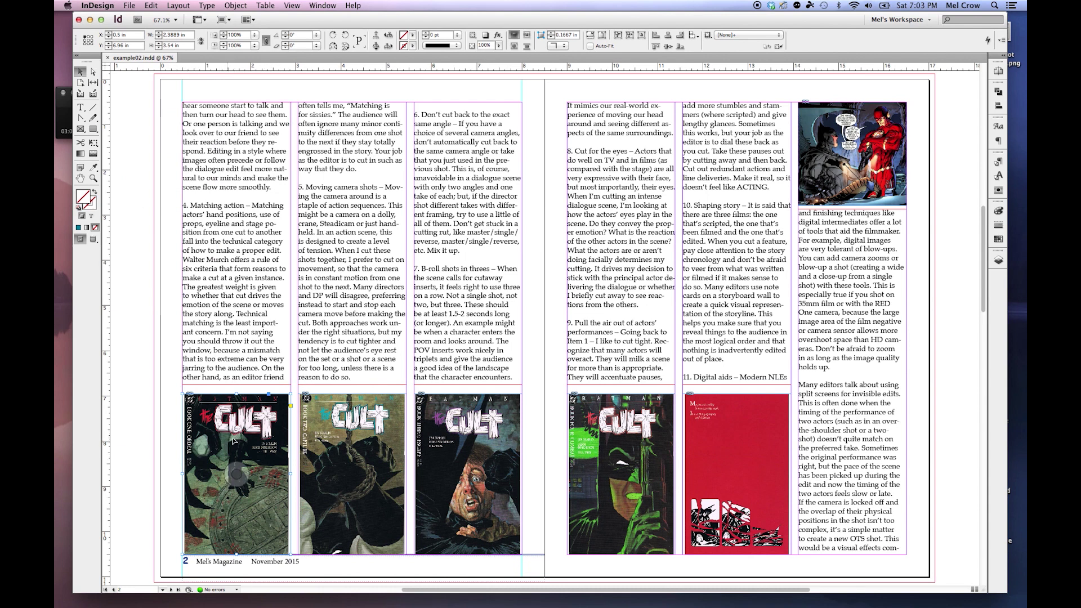
mouse_move(235, 445)
left_mouse_down()
mouse_move(275, 414)
mouse_move(274, 487)
left_mouse_up()
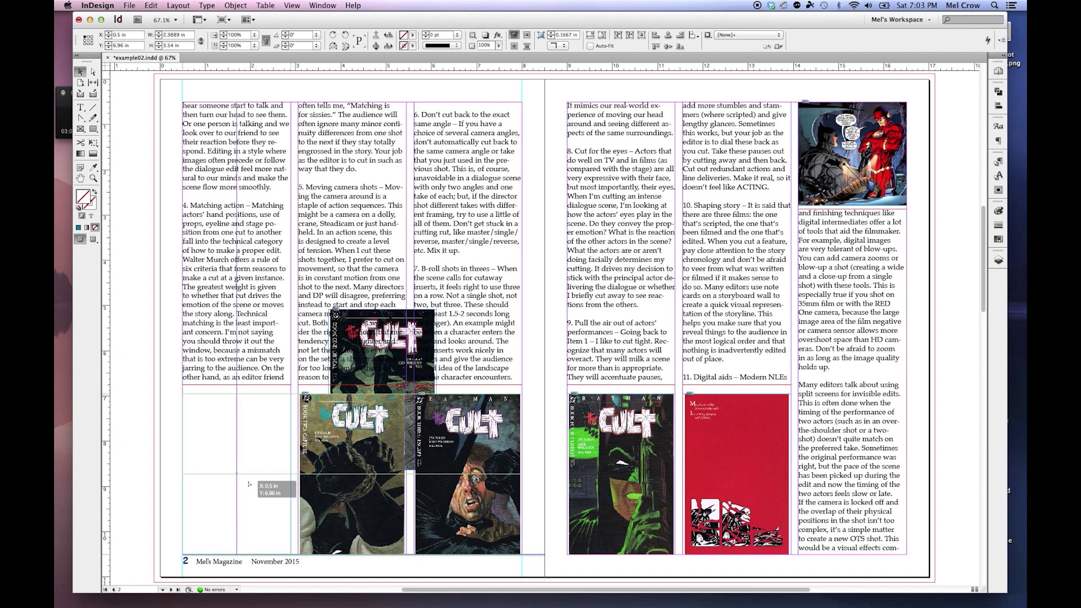
mouse_move(273, 486)
left_mouse_down()
mouse_move(353, 396)
mouse_move(331, 489)
left_mouse_up()
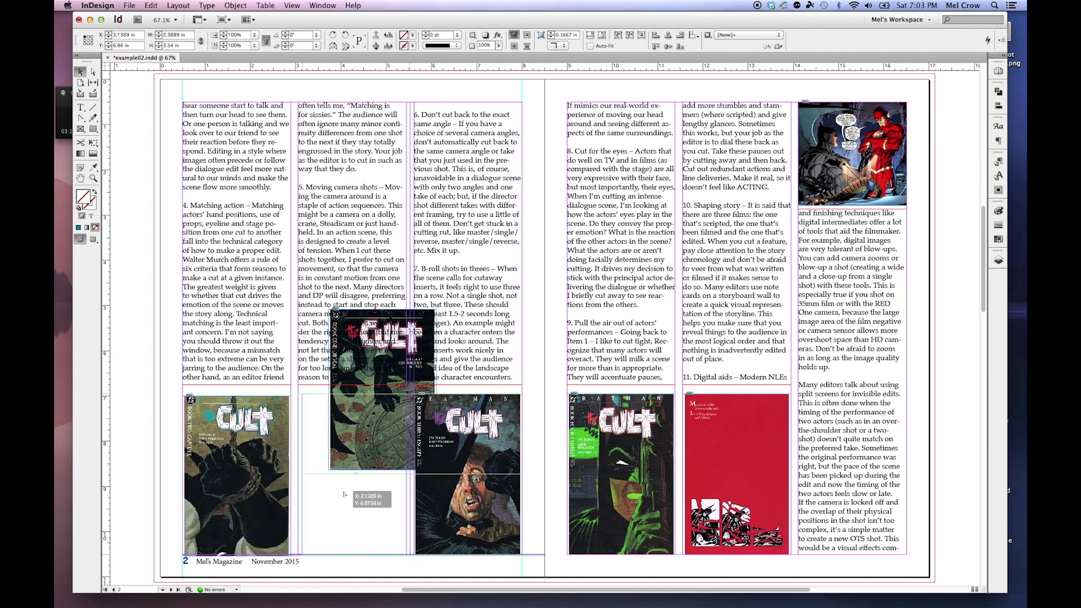
key("ctrl+alt+shift+c")
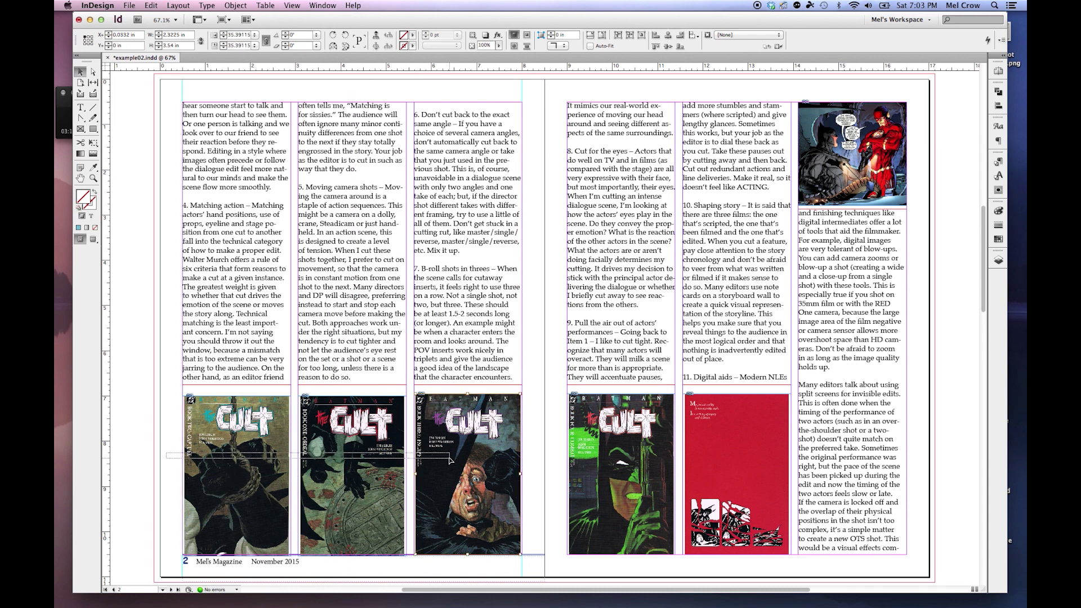
Step: Raise the three covers to the column tops and shift the text frames below them
left_click_drag(449, 460, 452, 269)
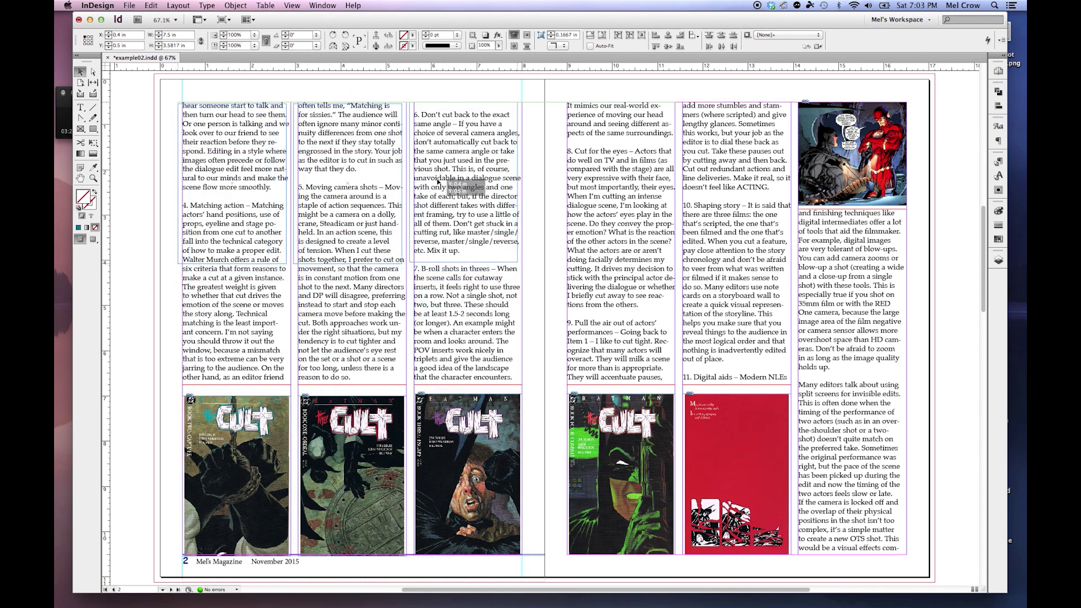
left_click_drag(452, 268, 456, 185)
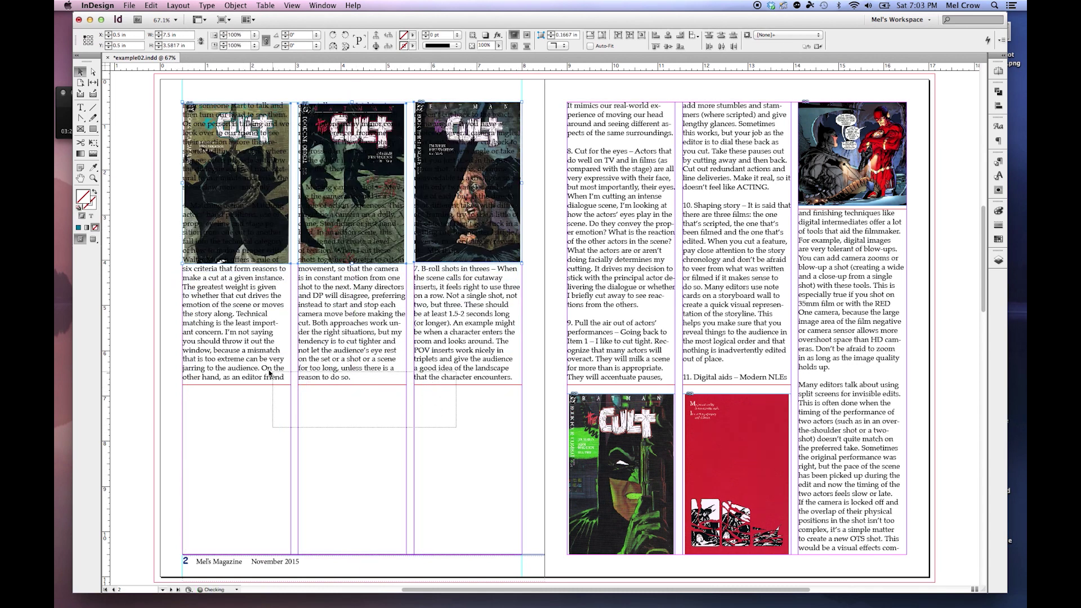
left_click_drag(455, 427, 238, 374)
left_click_drag(252, 297, 252, 466)
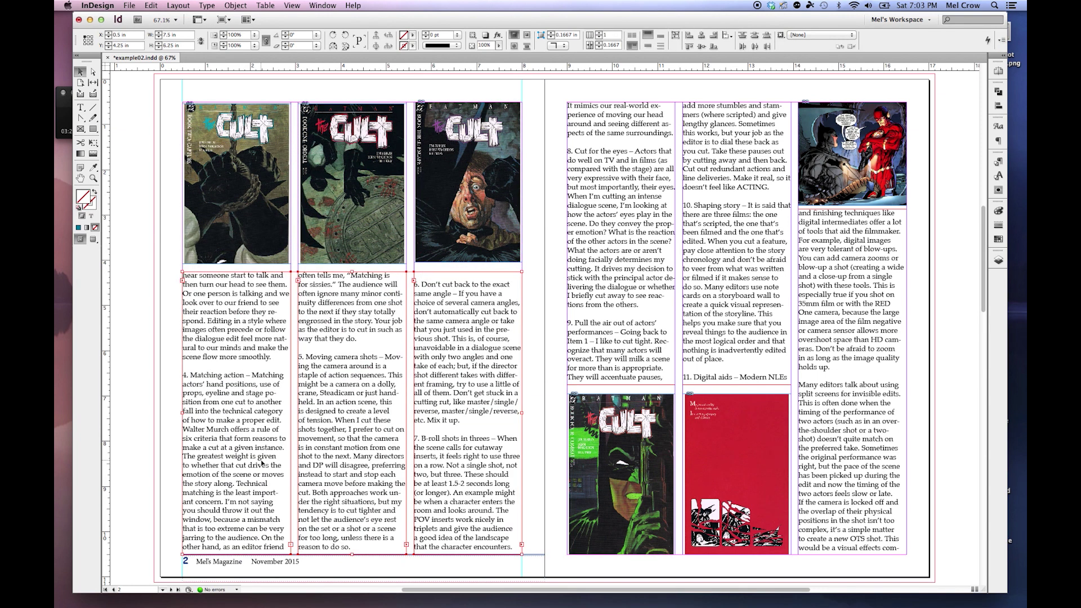
Step: Save a copy of the spread named example03.indd, removing 'copy' from the name
left_click(129, 6)
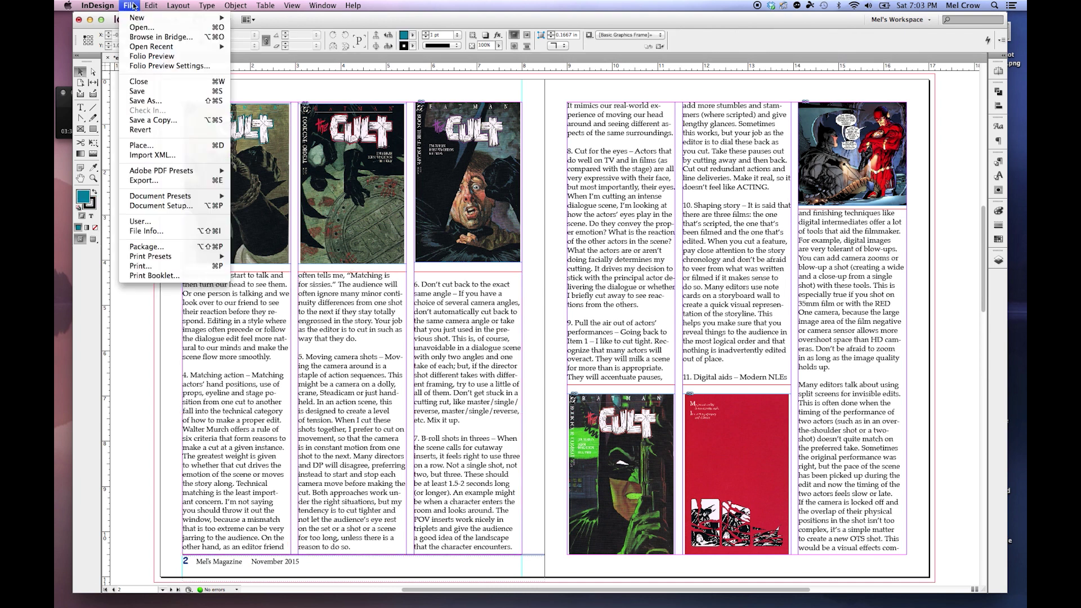
left_click(153, 119)
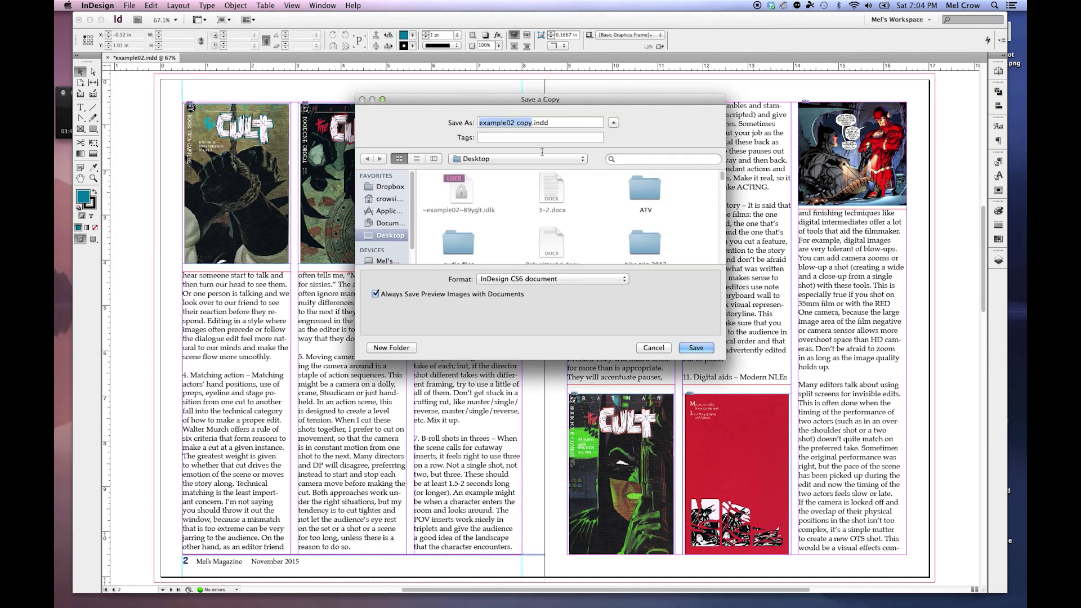
left_click(533, 122)
key("BackSpace")
key("BackSpace")
key("BackSpace")
key("BackSpace")
type("3")
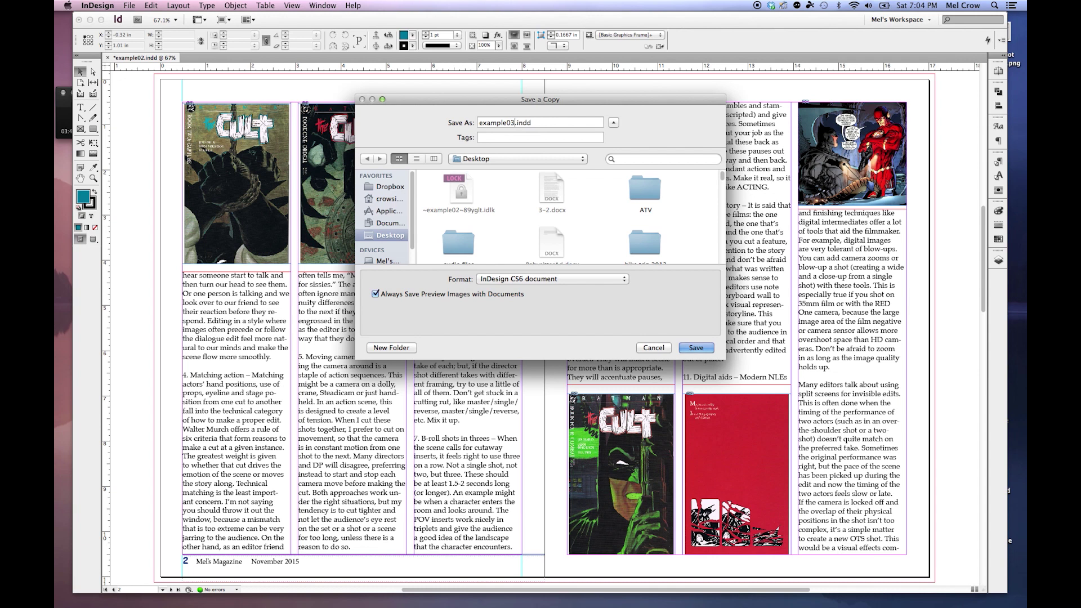
left_click(694, 349)
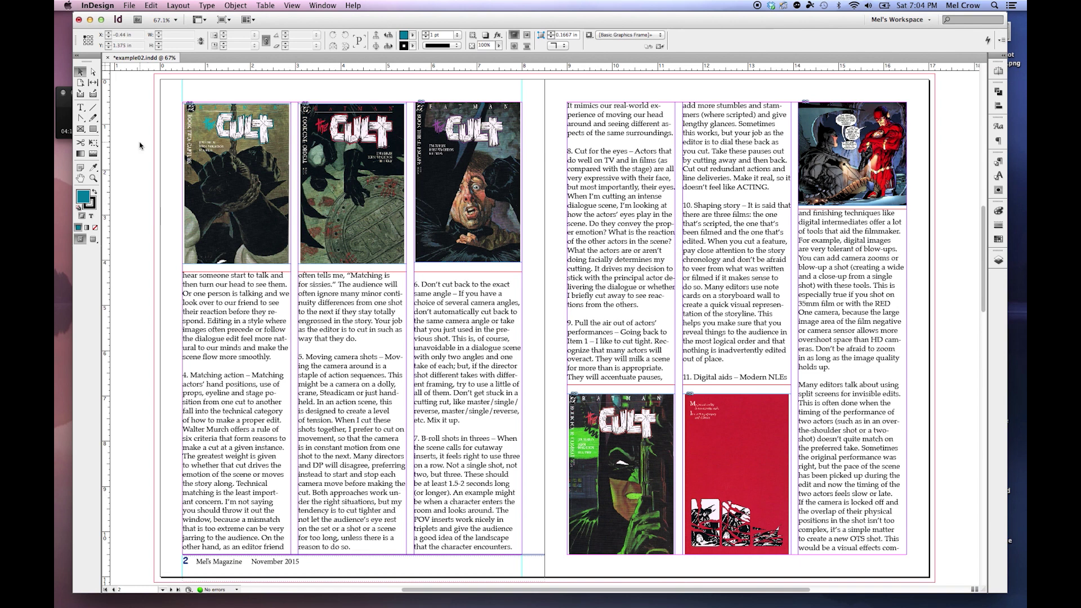
Step: Undo the last frame move and several earlier layout changes, stepping back through the history
left_click(150, 7)
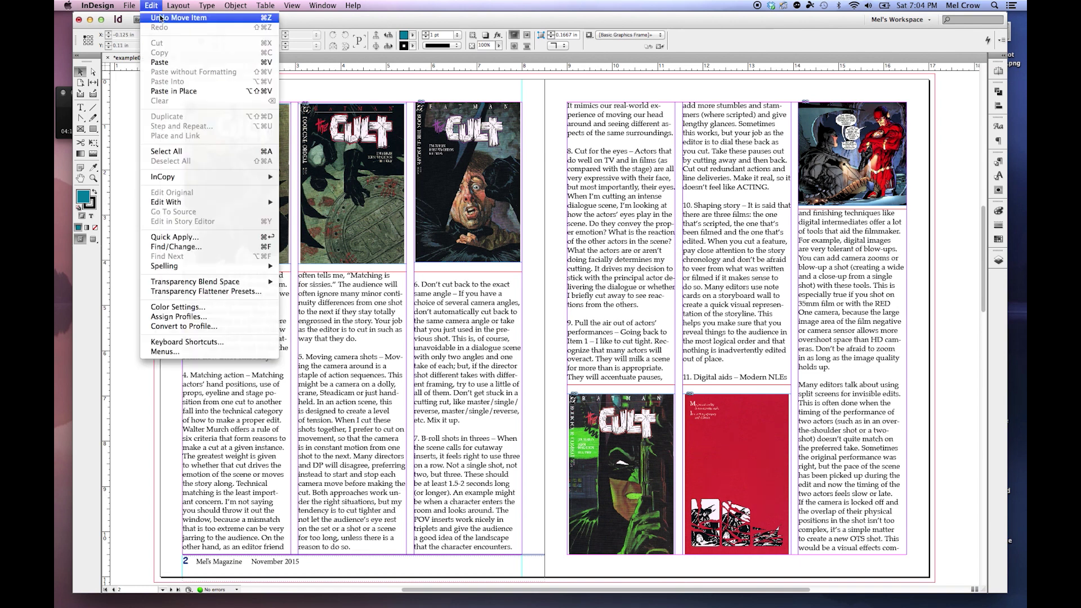
left_click(173, 17)
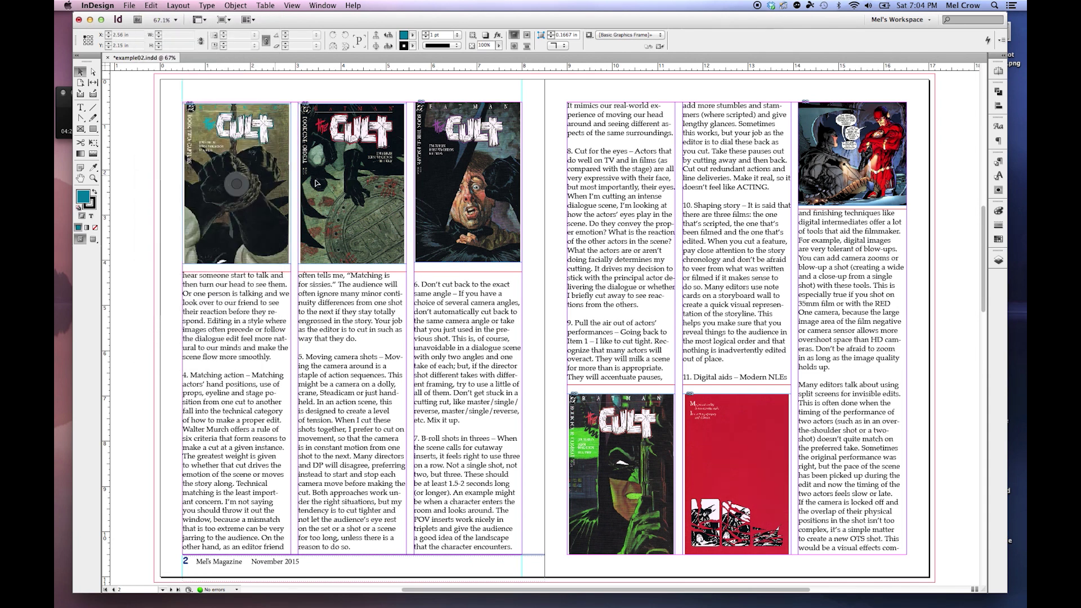
key("super+z")
key("super+z")
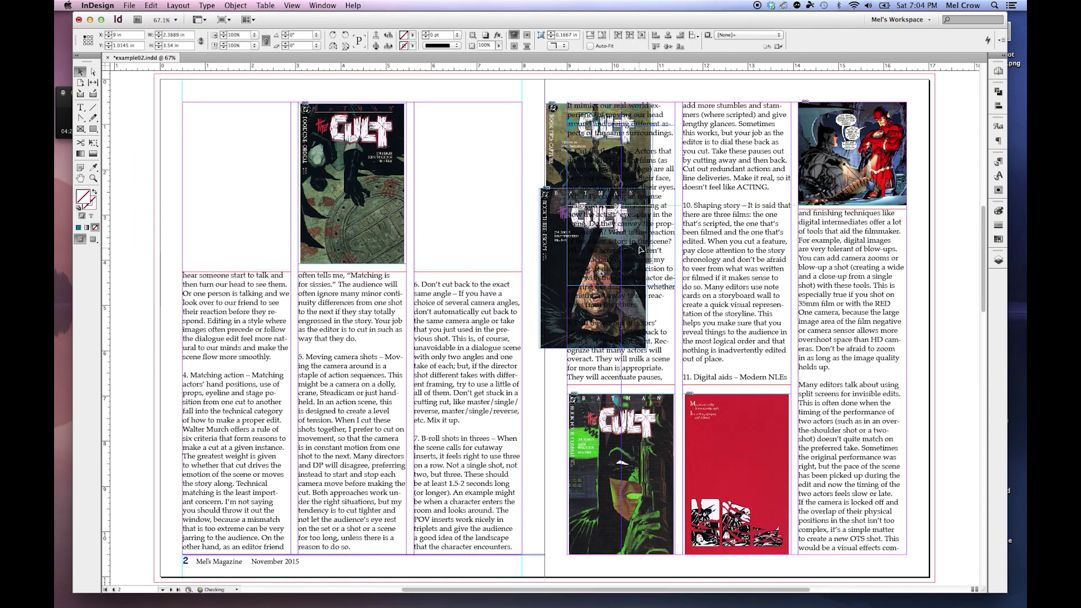
key("super+z")
key("super+z")
key("super+z")
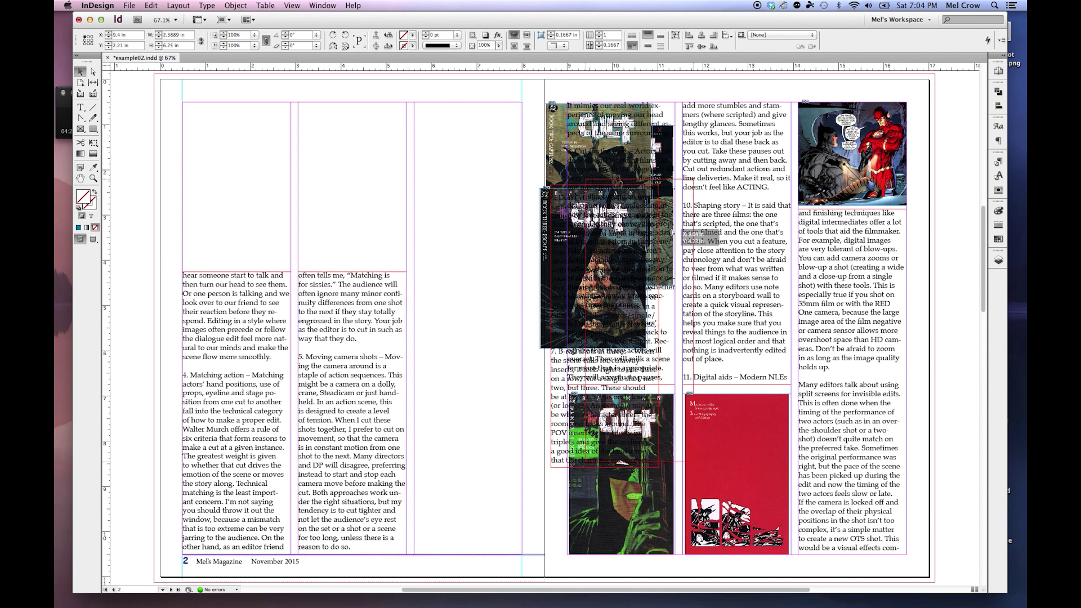
key("super+z")
key("super+z")
key("super+z")
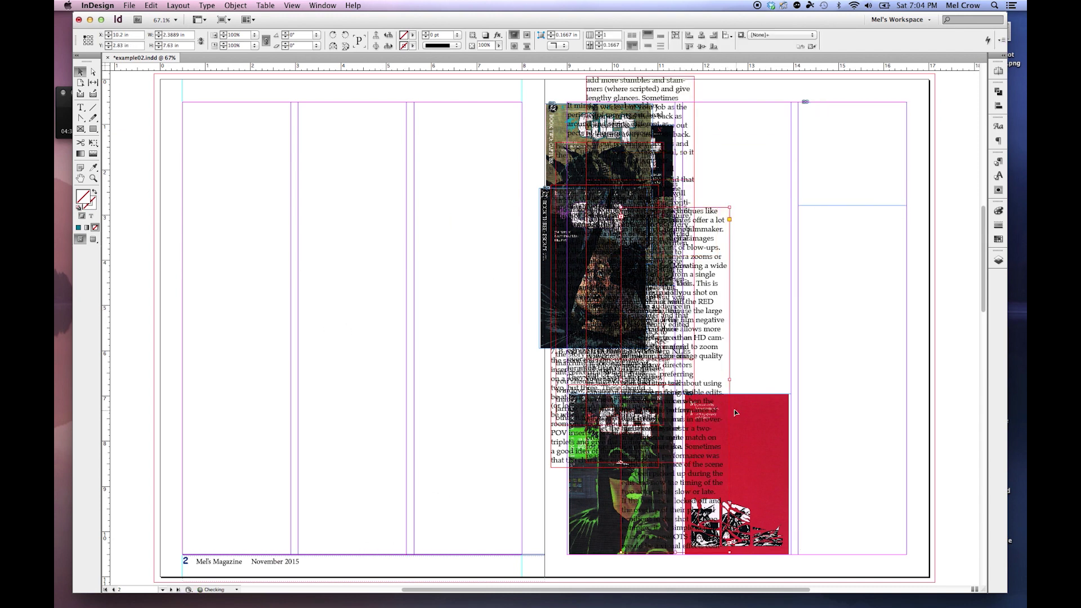
key("super+z")
key("super+z")
key("super+z")
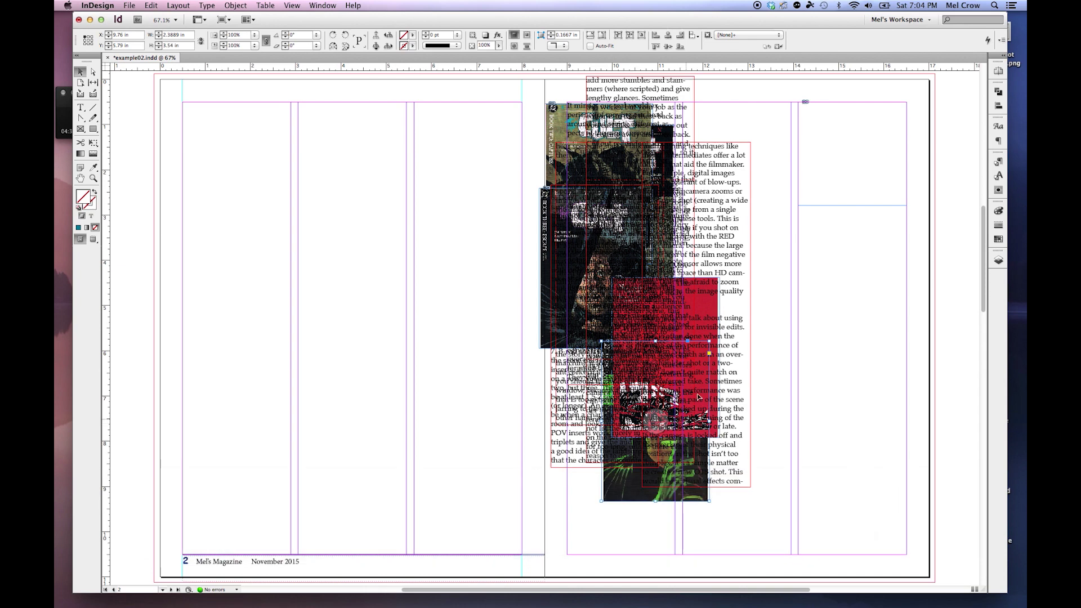
key("super+z")
key("super+z")
key("super+z")
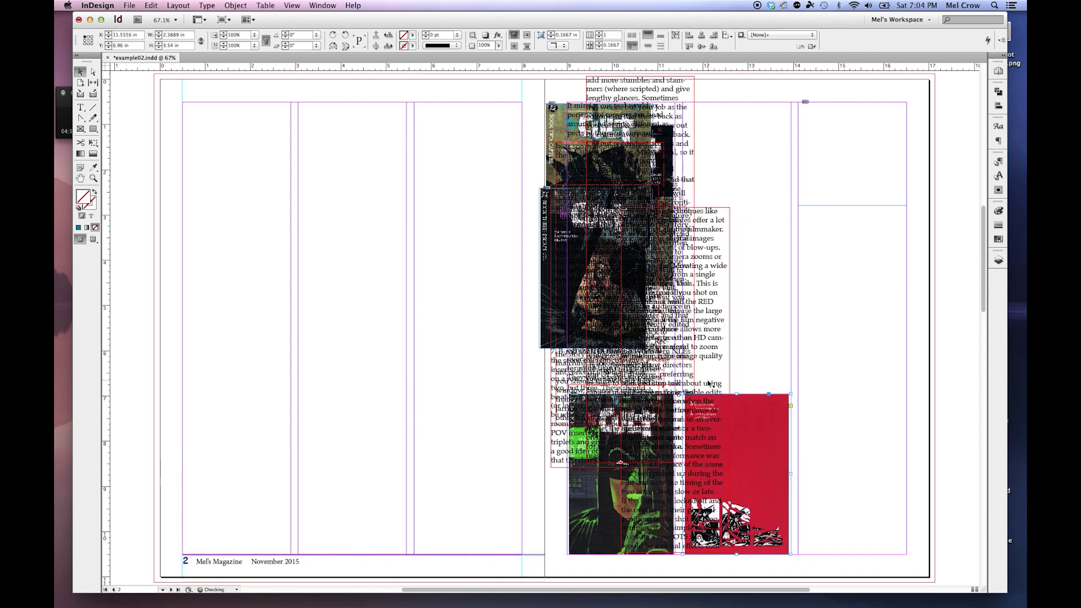
key("super+z")
key("super+z")
key("super+z")
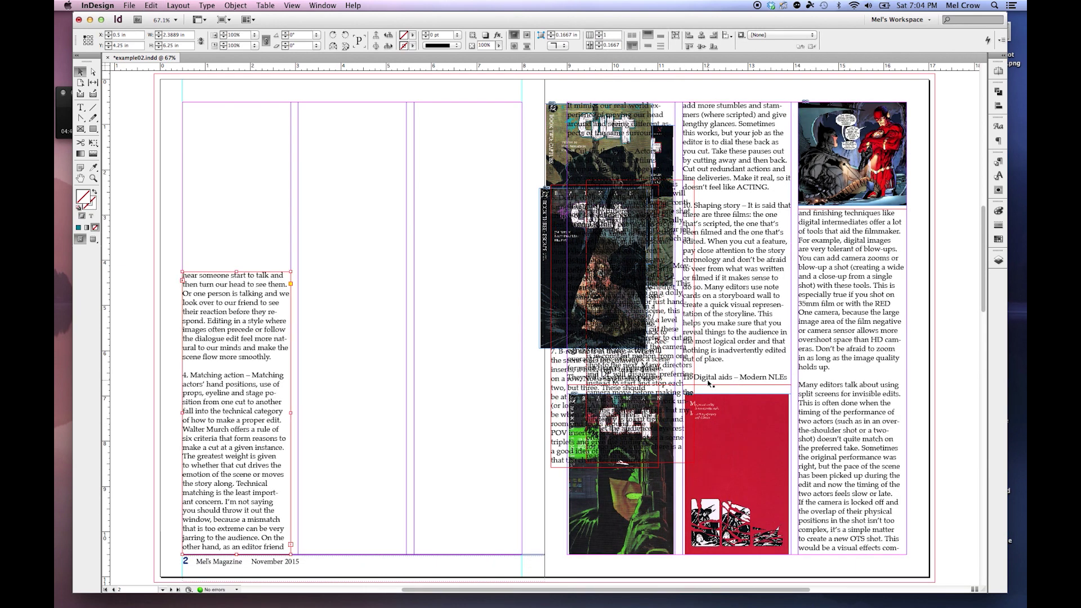
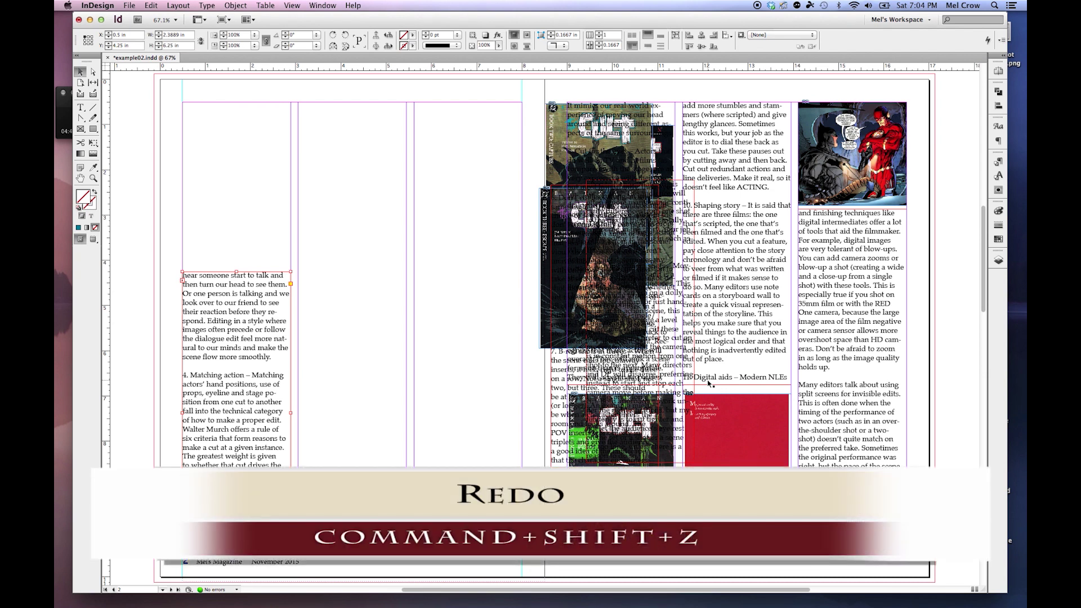
Step: Redo the two undone frame moves, then check the Edit menu without running a command
key("super+shift+z")
key("super+shift+z")
key("super+shift+z")
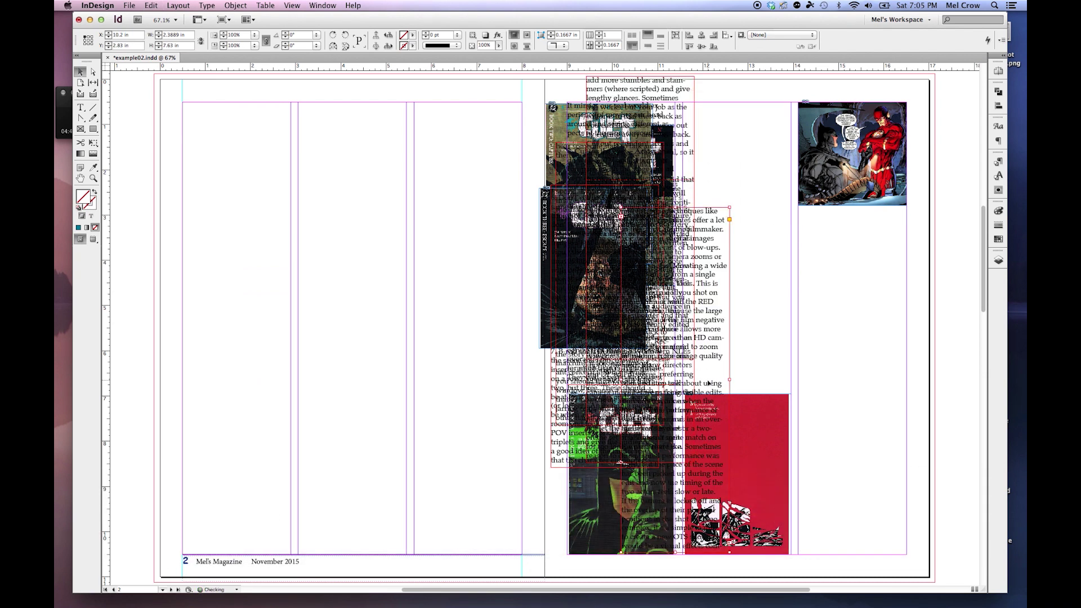
key("super+shift+z")
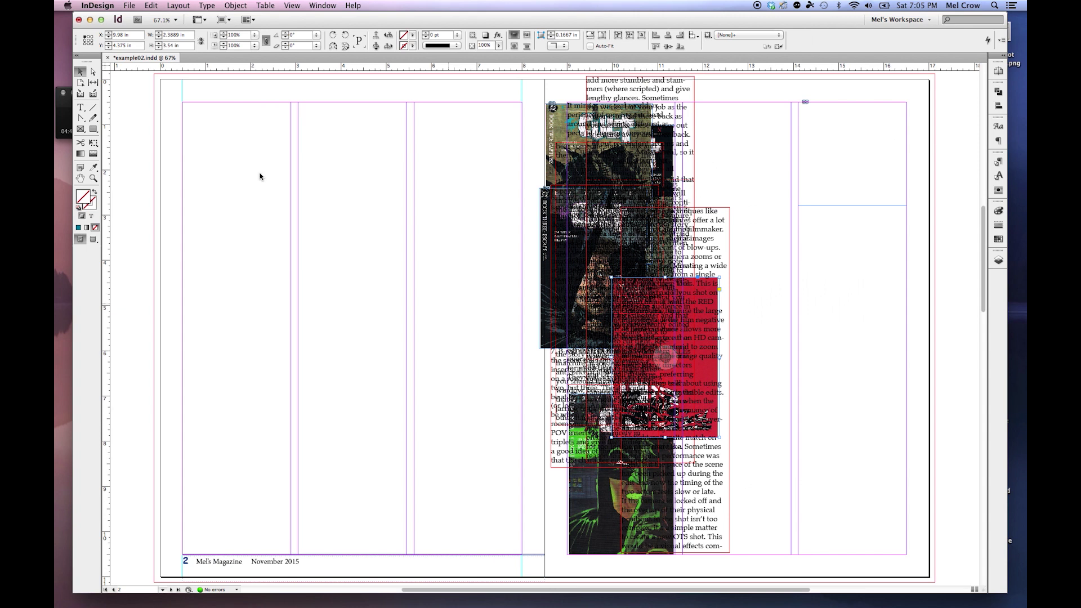
left_click(153, 7)
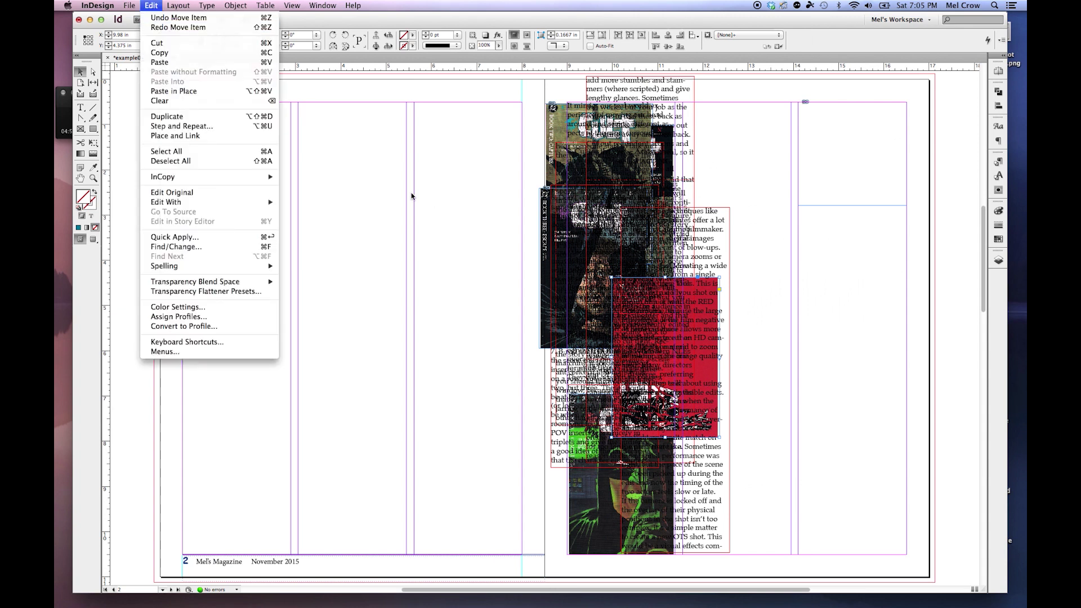
left_click(475, 176)
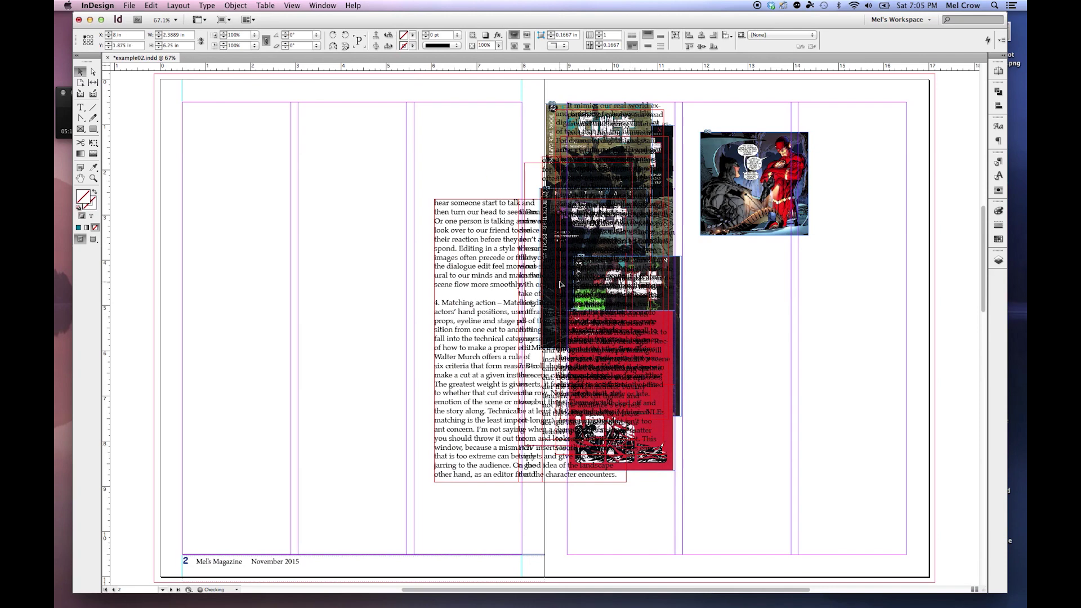
left_click(129, 6)
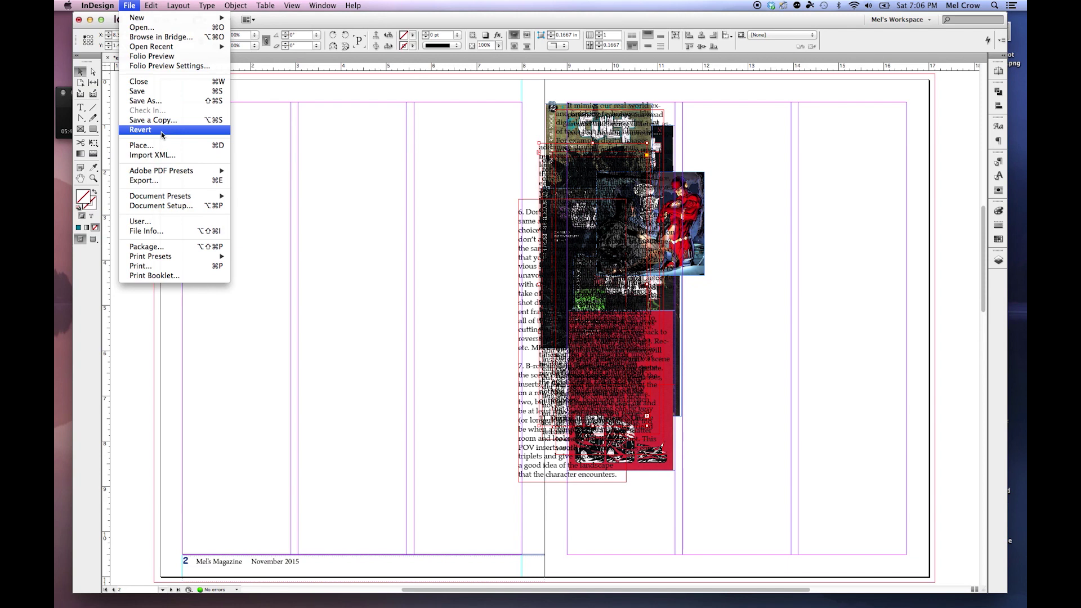
Step: Revert the spread to its last saved version and confirm the Revert prompt
left_click(159, 132)
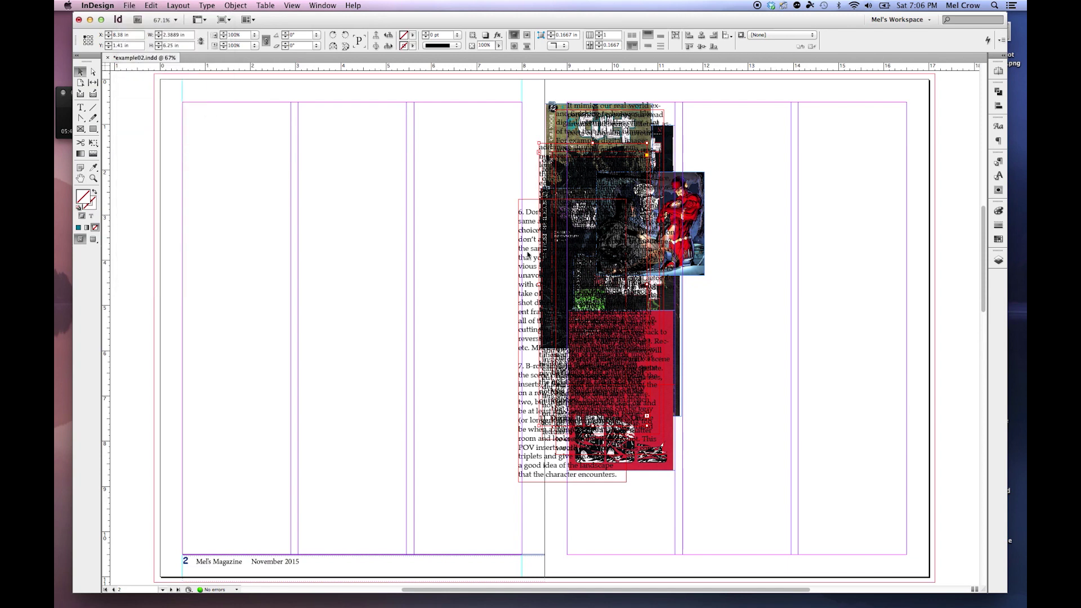
left_click(627, 174)
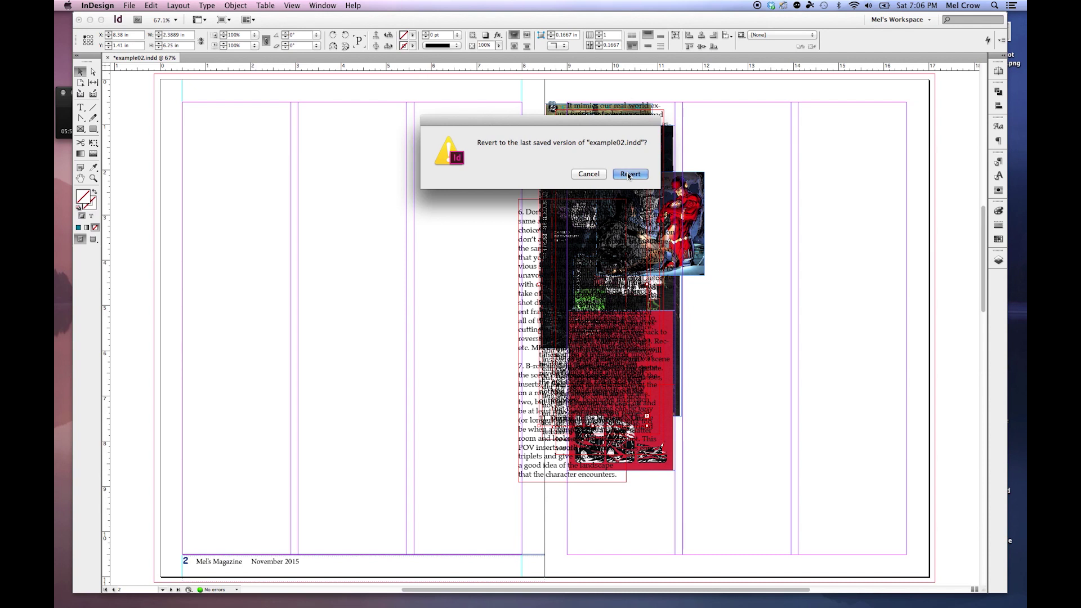
left_click(627, 172)
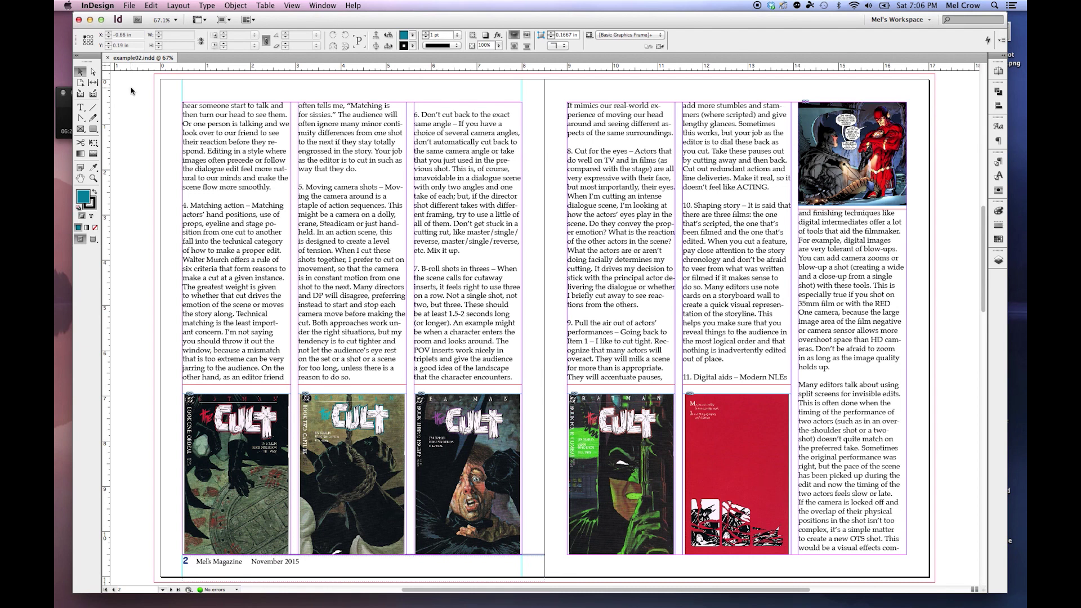
left_click(128, 6)
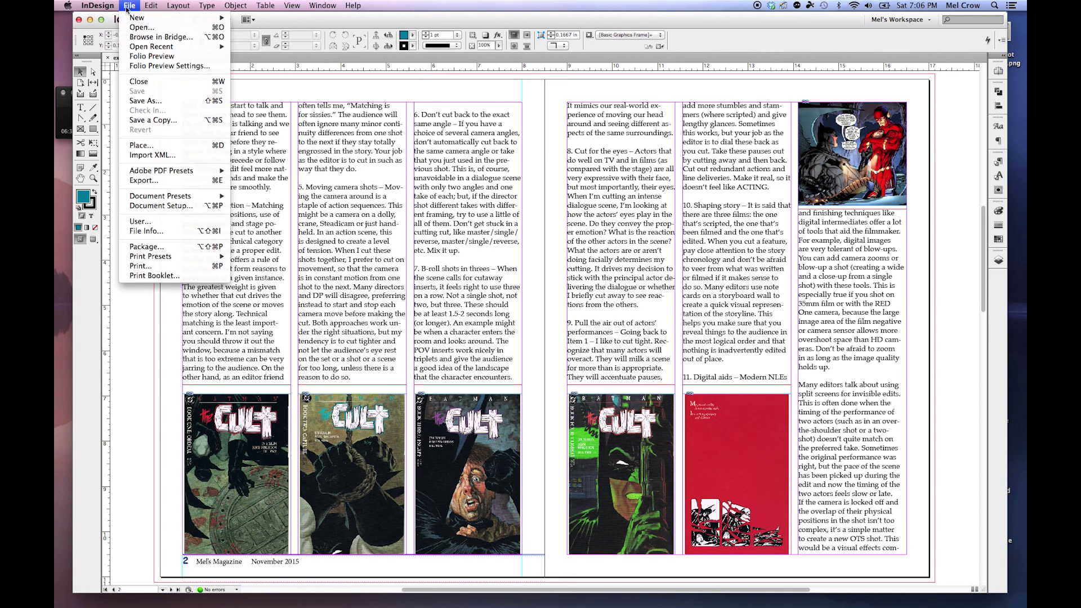
left_click(576, 244)
key("super+shift+s")
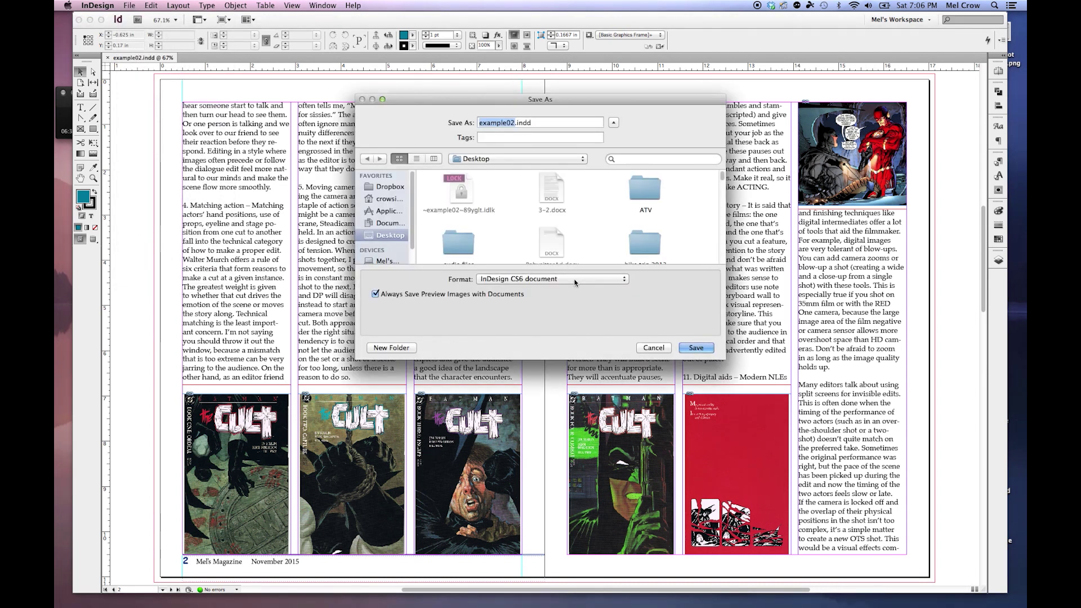
left_click(572, 281)
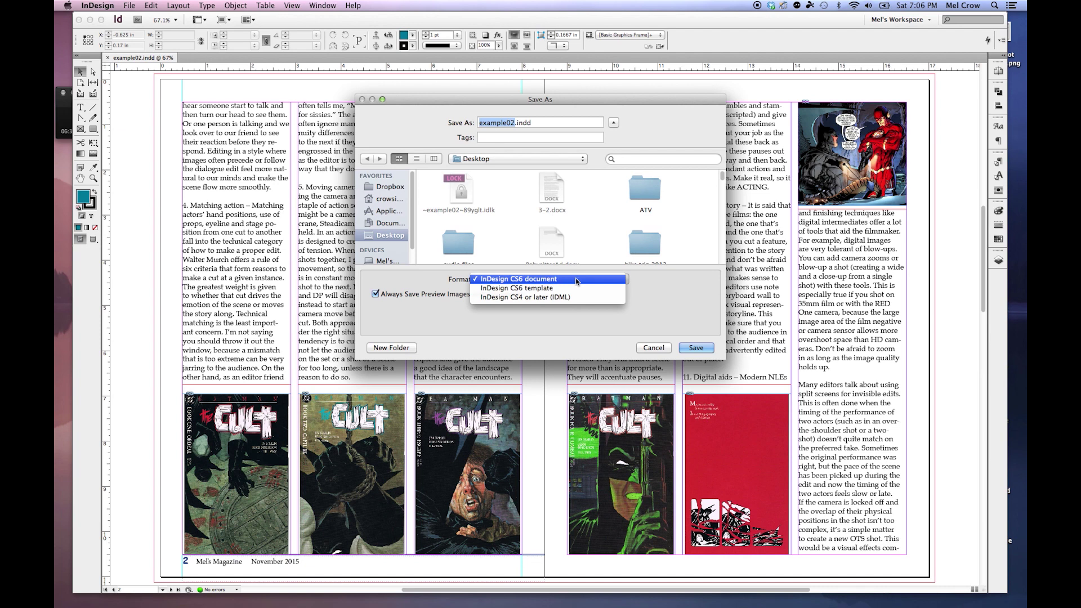
left_click(663, 349)
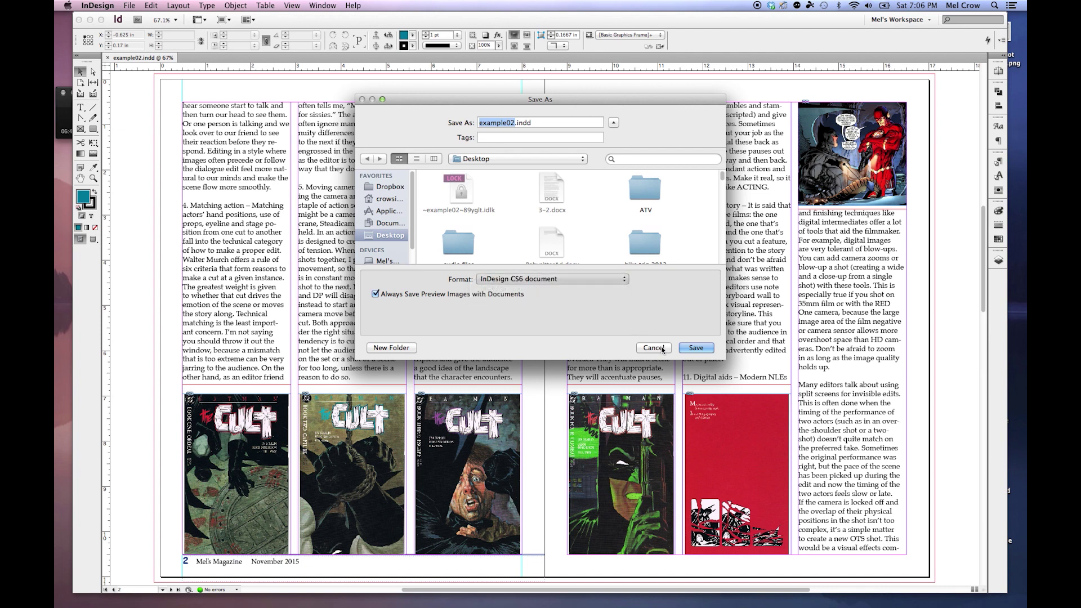
left_click(658, 347)
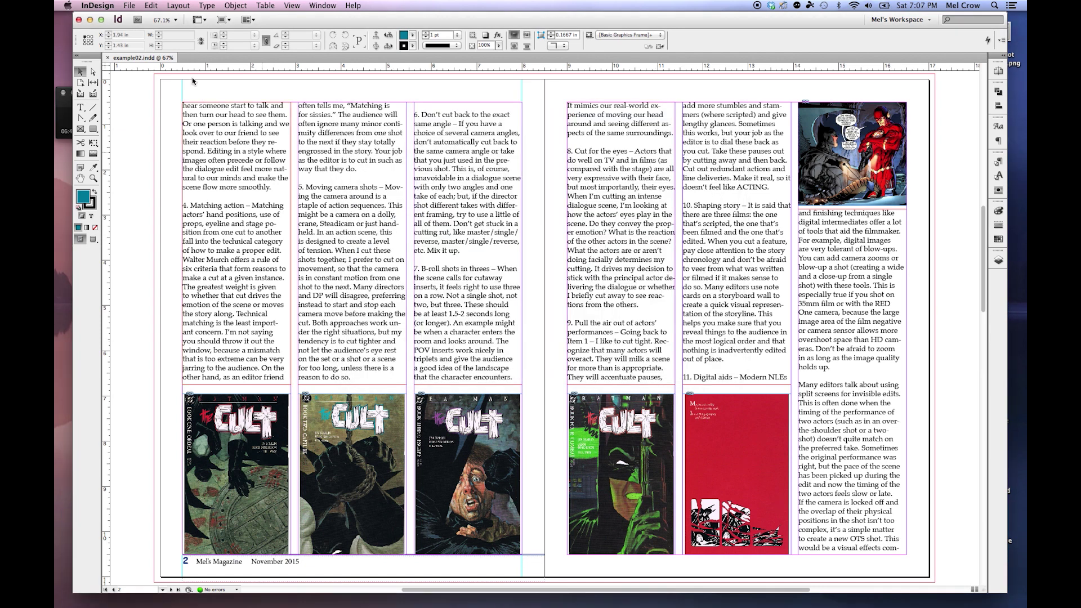
Step: Export the spread as Adobe PDF (Interactive) to example02.pdf on the Desktop
left_click(131, 7)
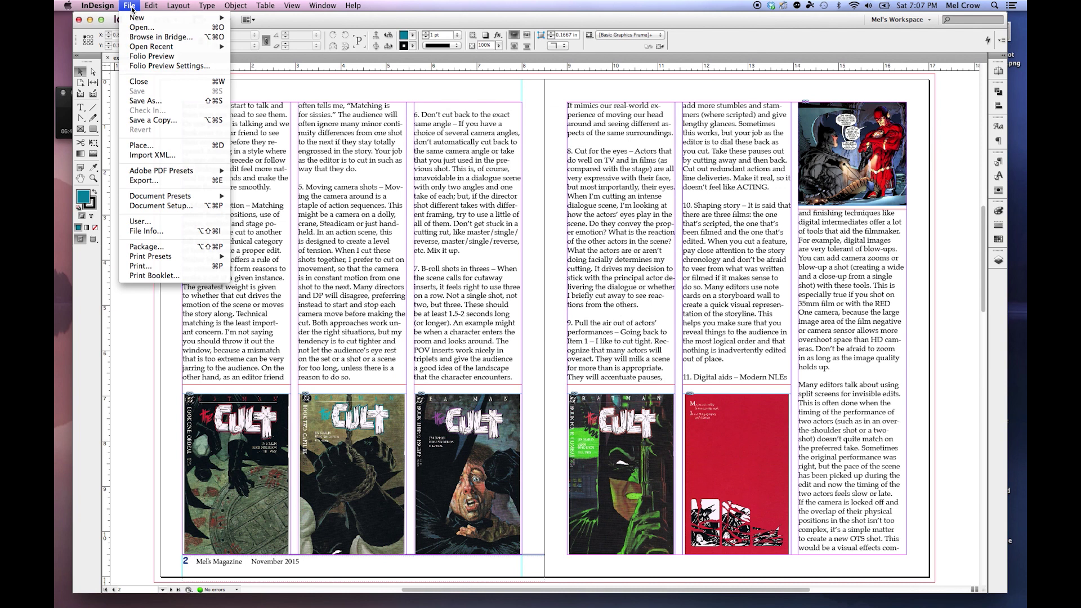
left_click(142, 180)
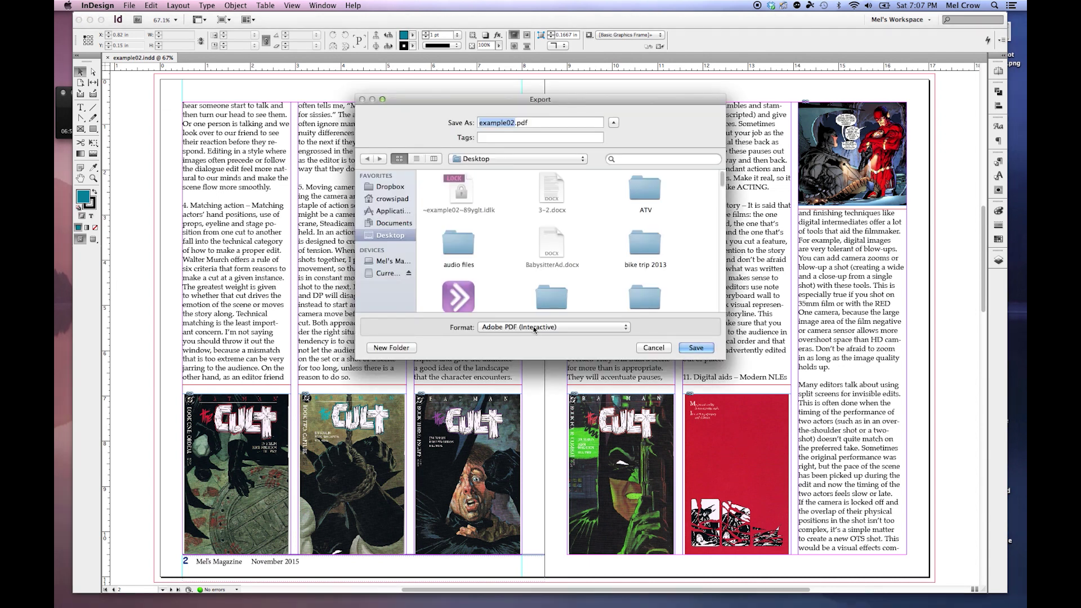
left_click(534, 329)
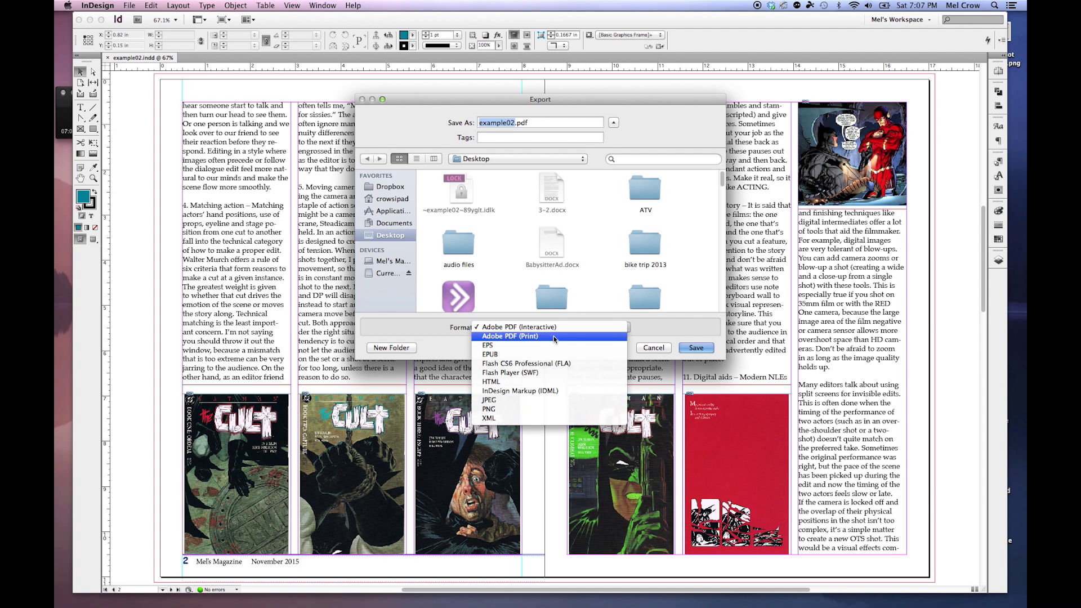
left_click(550, 327)
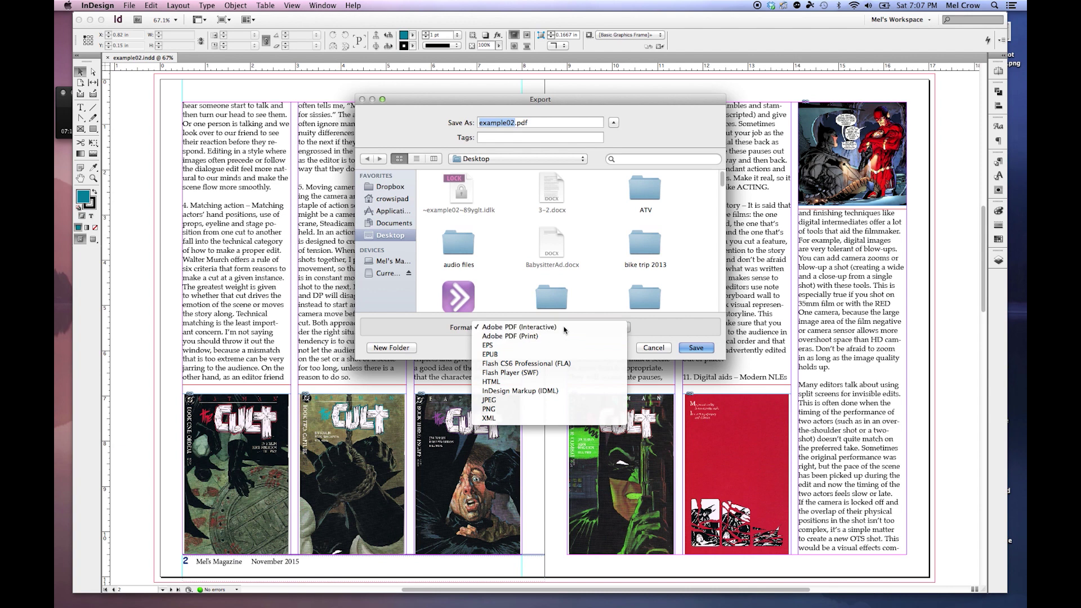
left_click(697, 349)
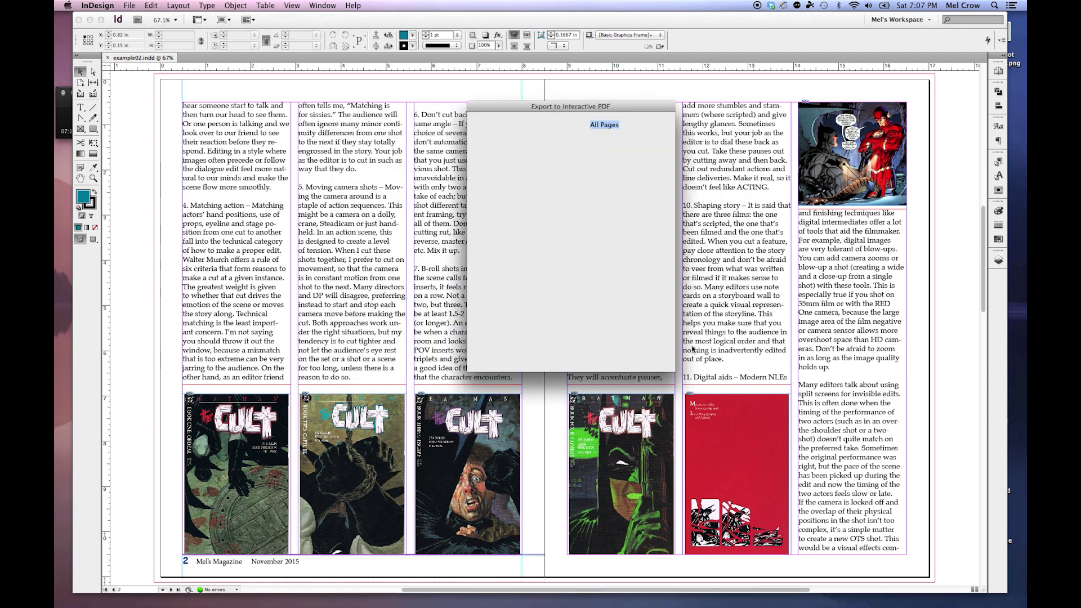
left_click_drag(551, 101, 406, 113)
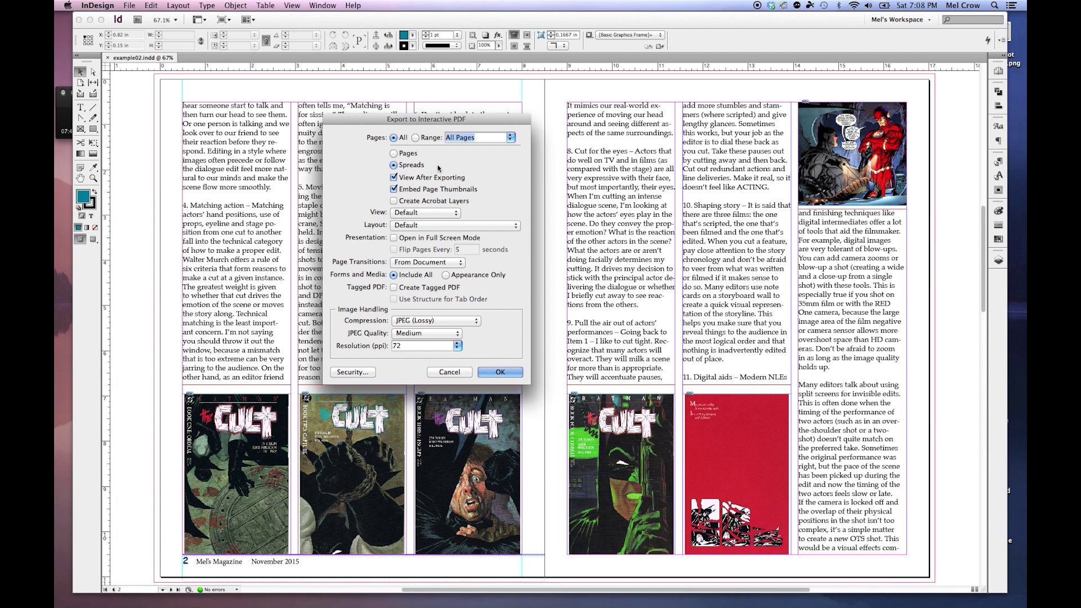
left_click(452, 212)
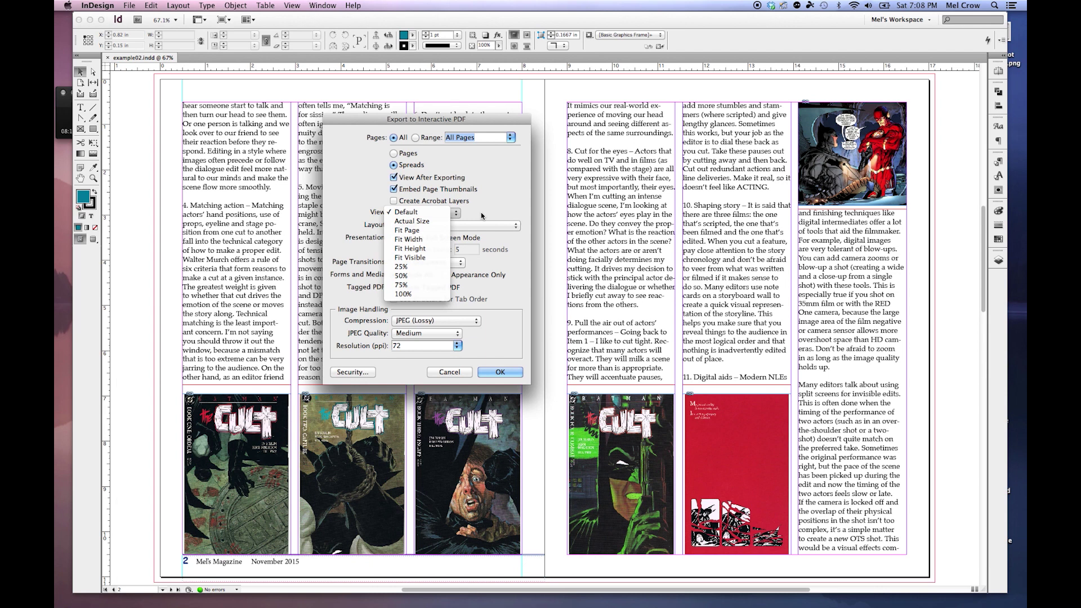
left_click(481, 215)
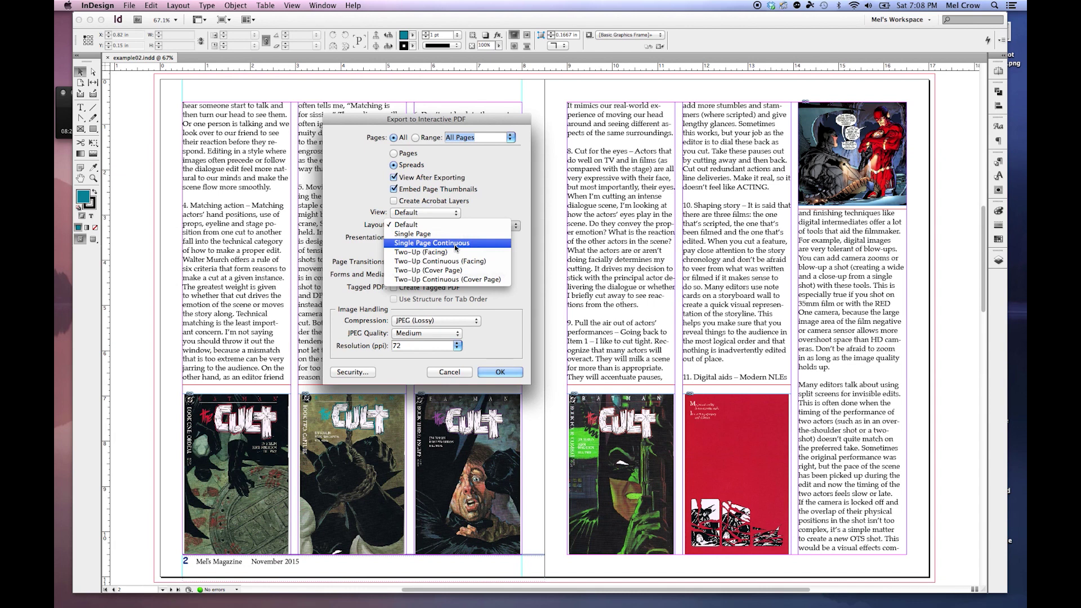
left_click(486, 209)
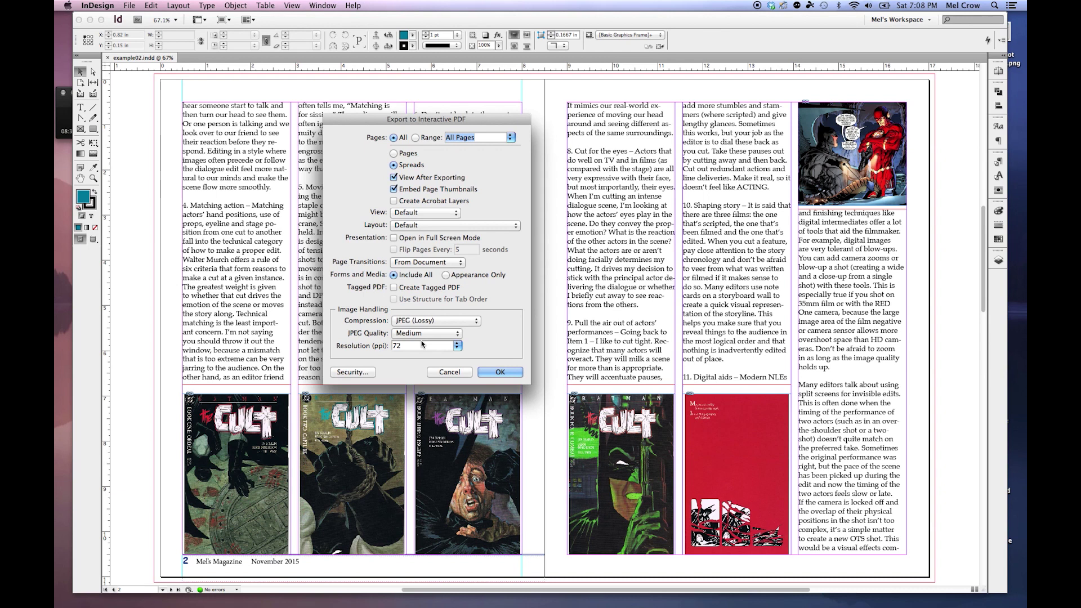
left_click(456, 347)
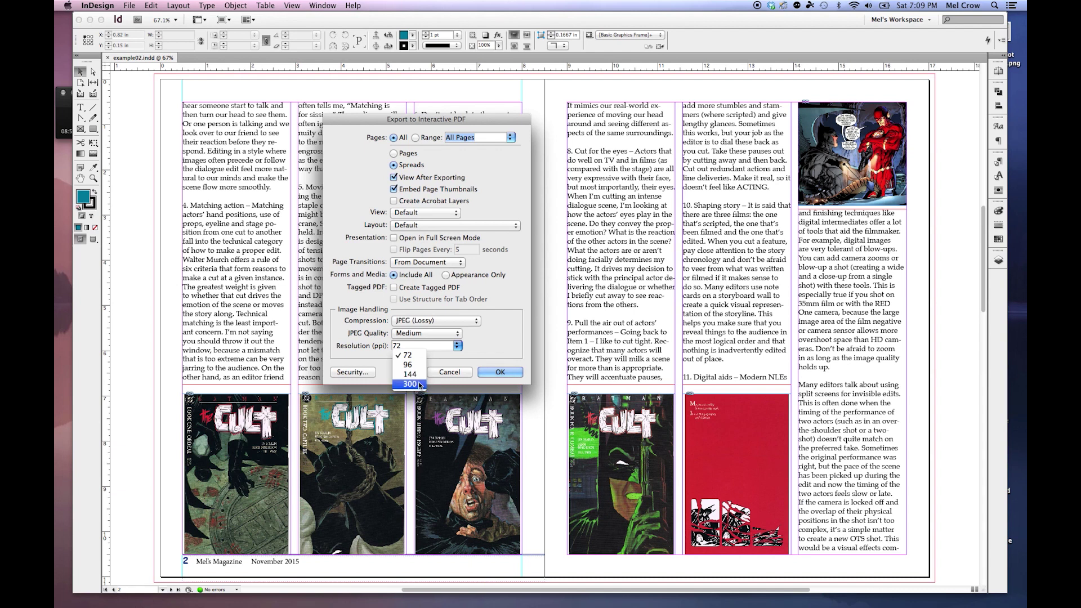
left_click(409, 356)
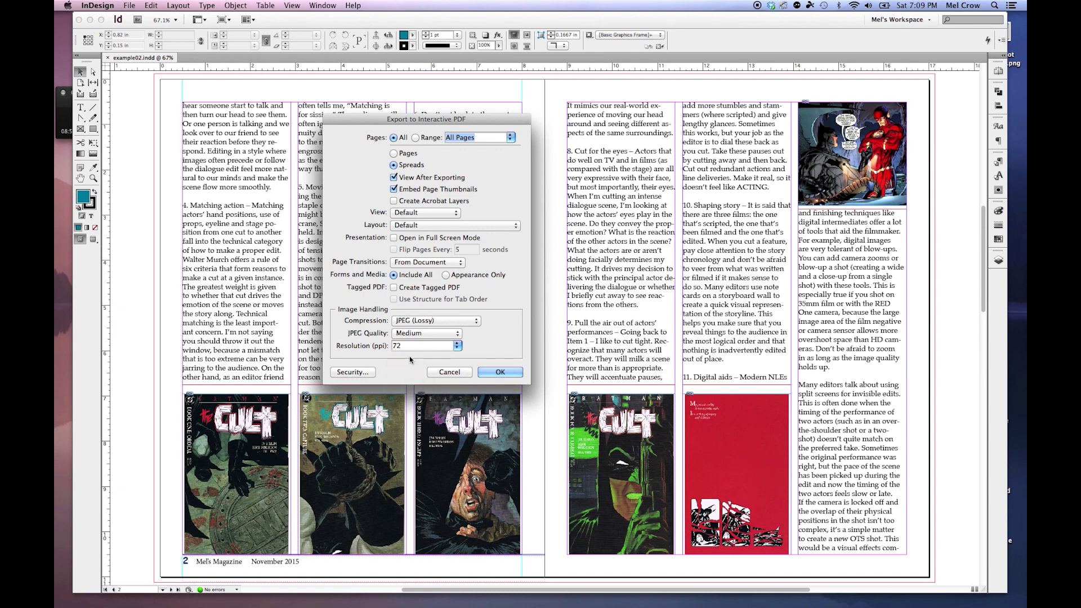
Step: Try an open password in Security settings, clear it, and cancel the interactive PDF export
left_click(362, 373)
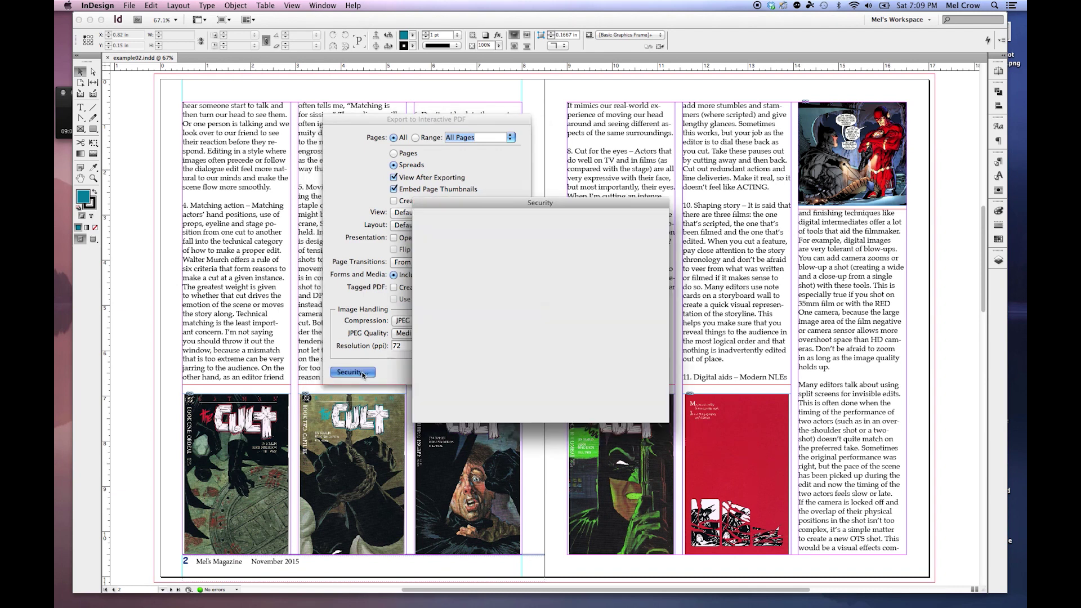
left_click_drag(521, 207, 271, 147)
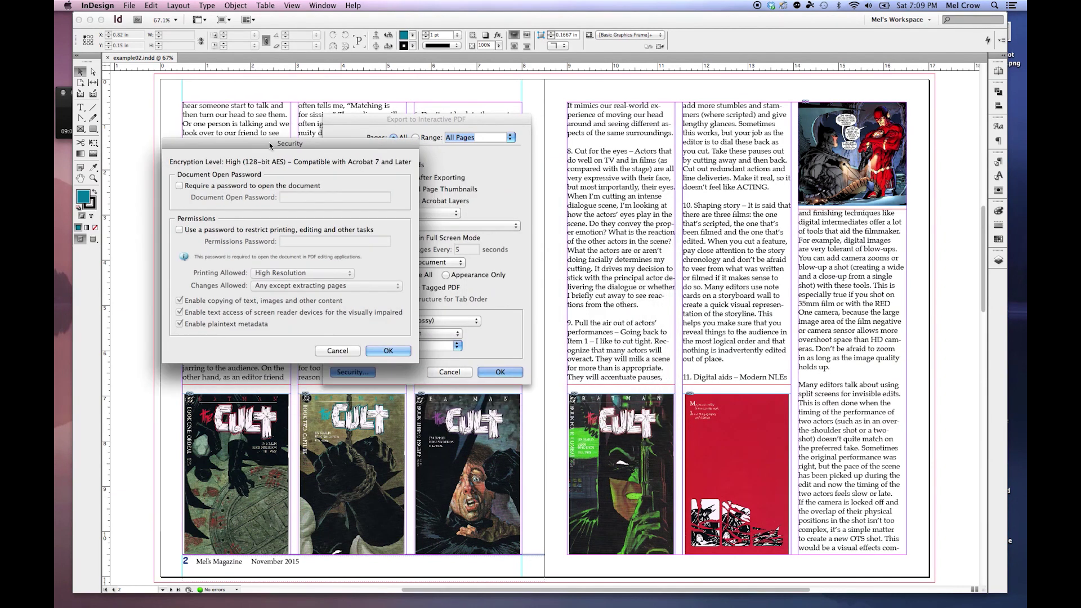
left_click(181, 187)
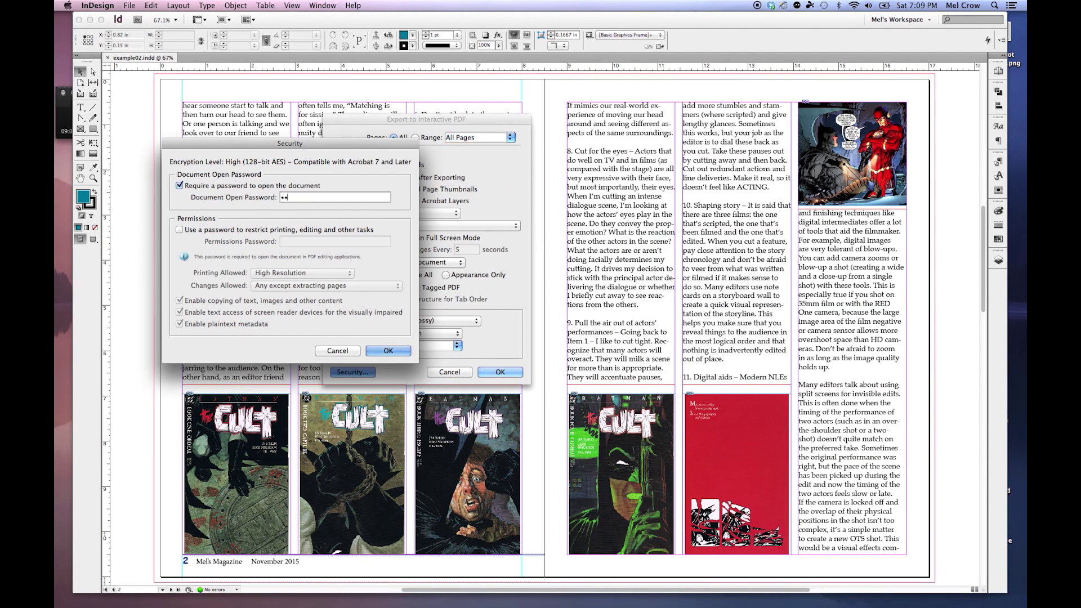
left_click(338, 350)
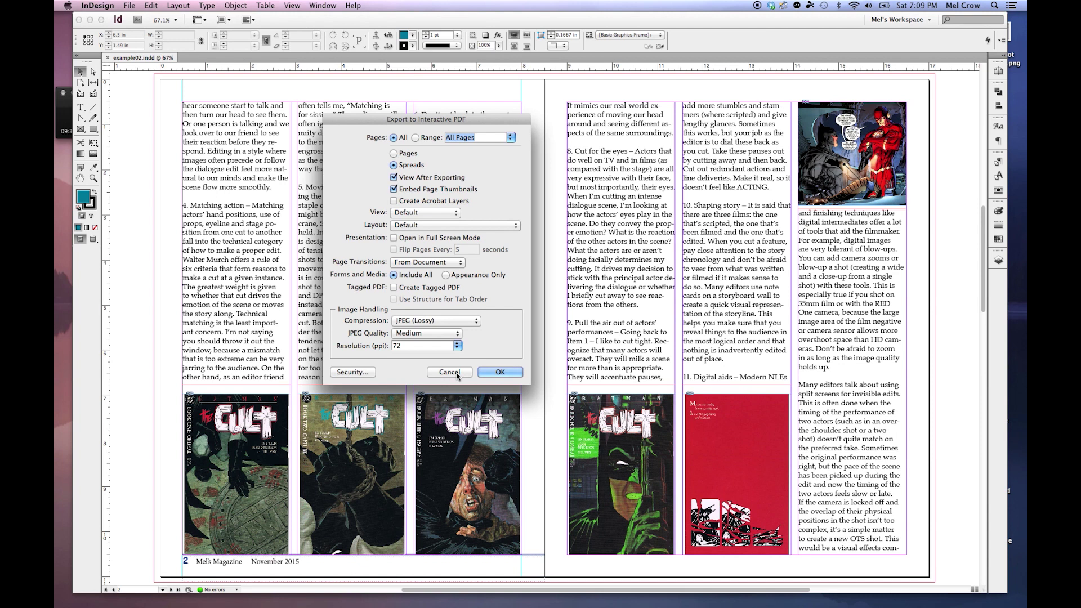
left_click(457, 372)
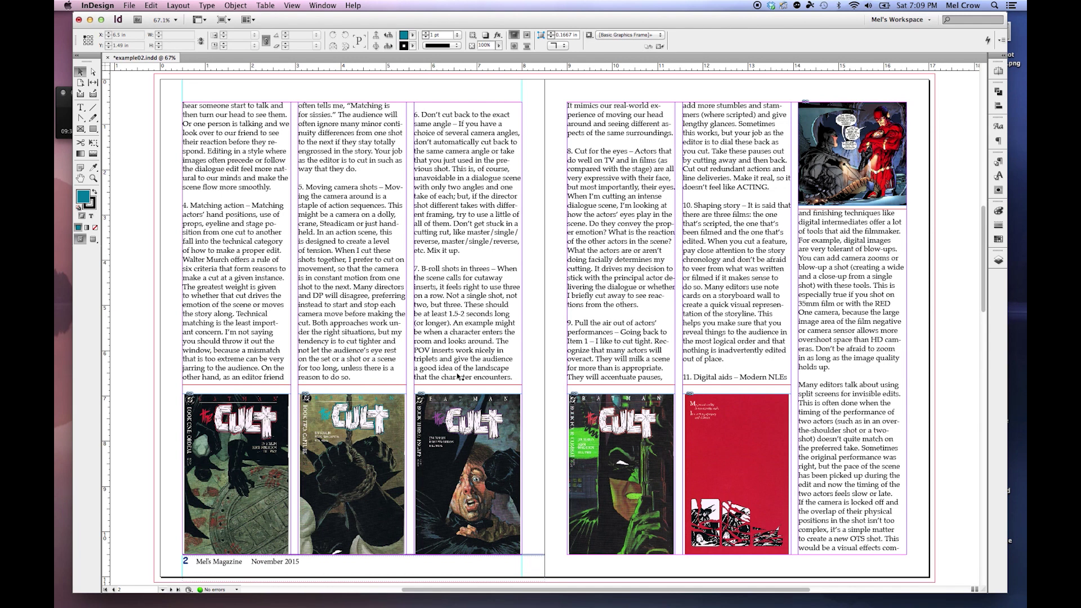
left_click(322, 6)
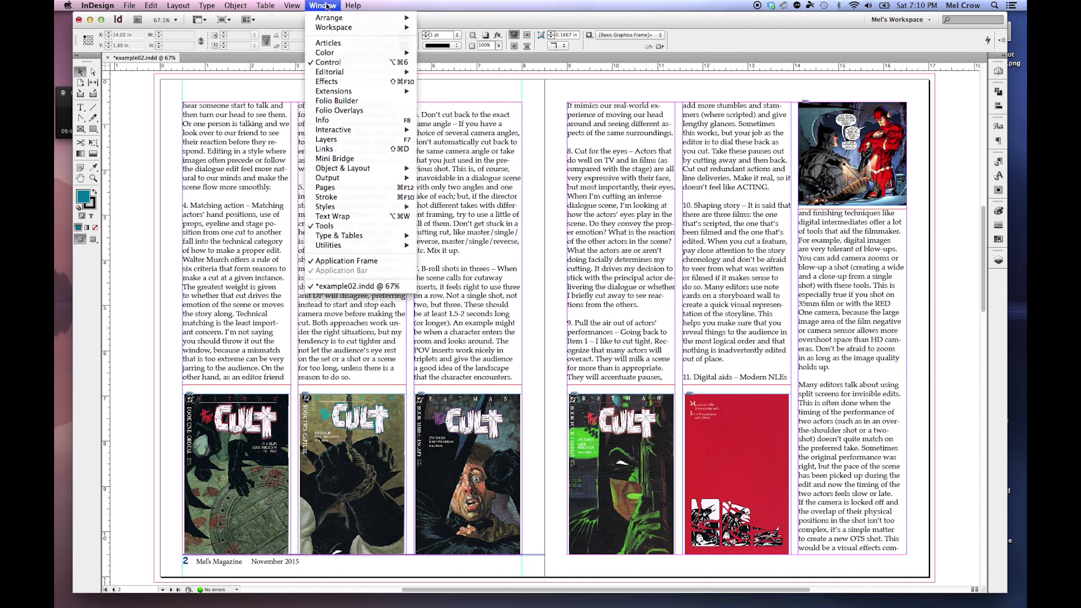
left_click(325, 149)
left_click_drag(623, 83, 699, 109)
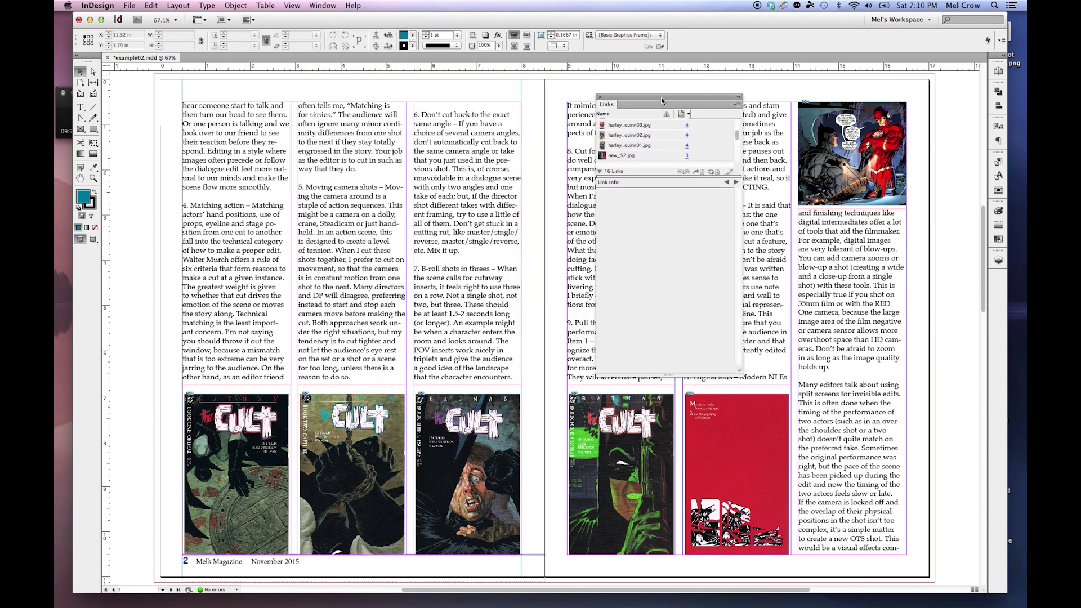
left_click_drag(679, 196, 677, 245)
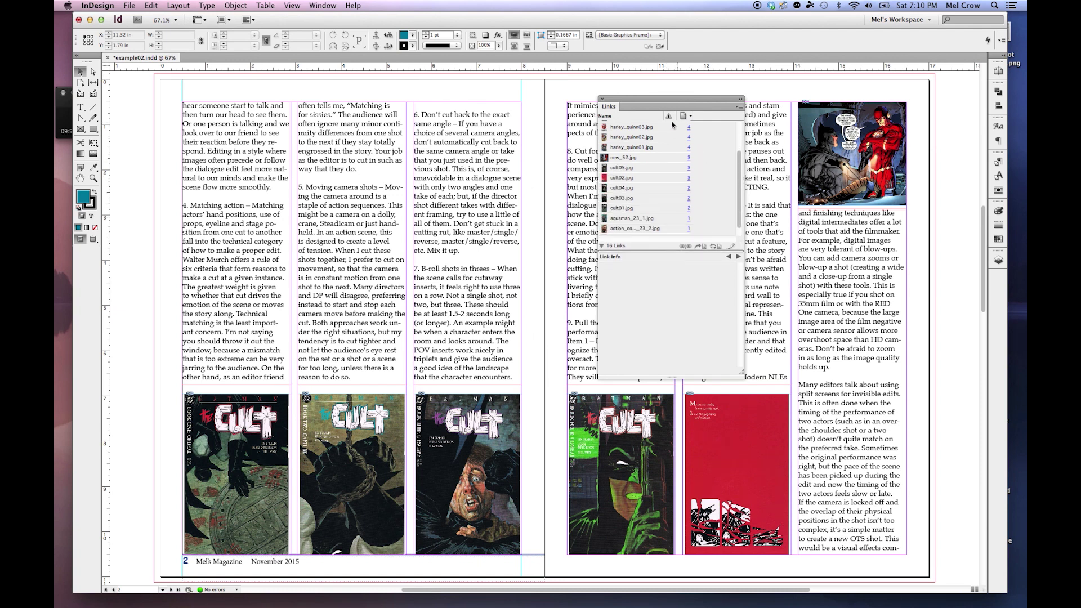
left_click(601, 99)
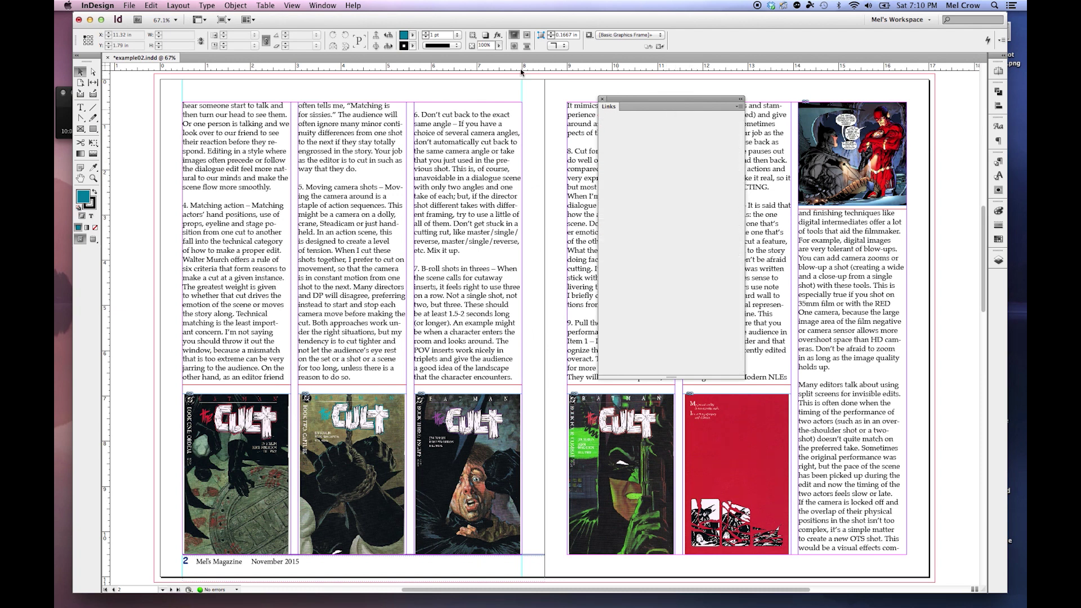
left_click(209, 6)
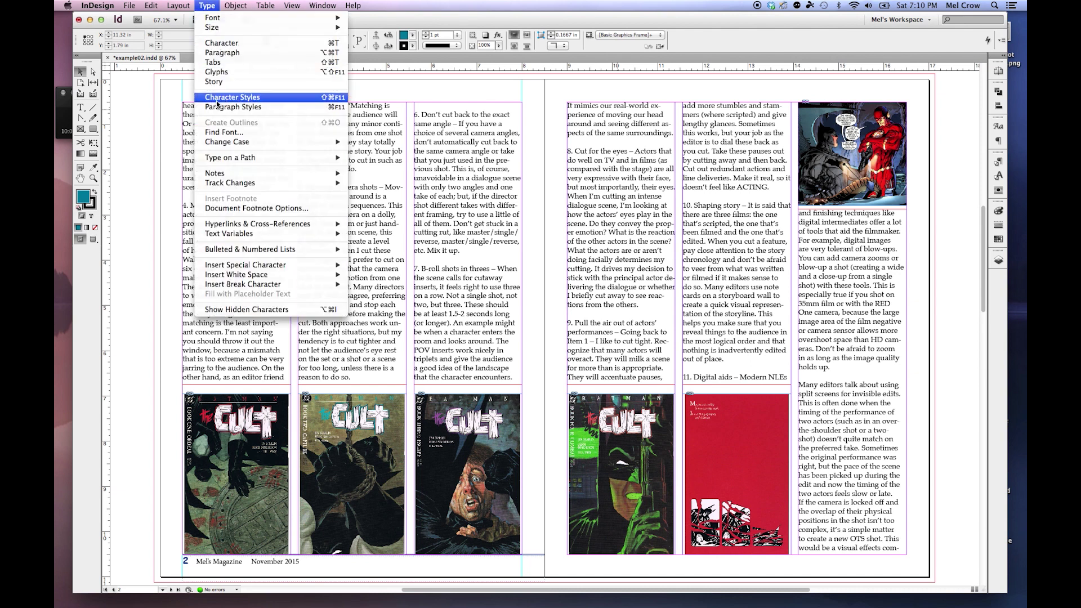
left_click(231, 134)
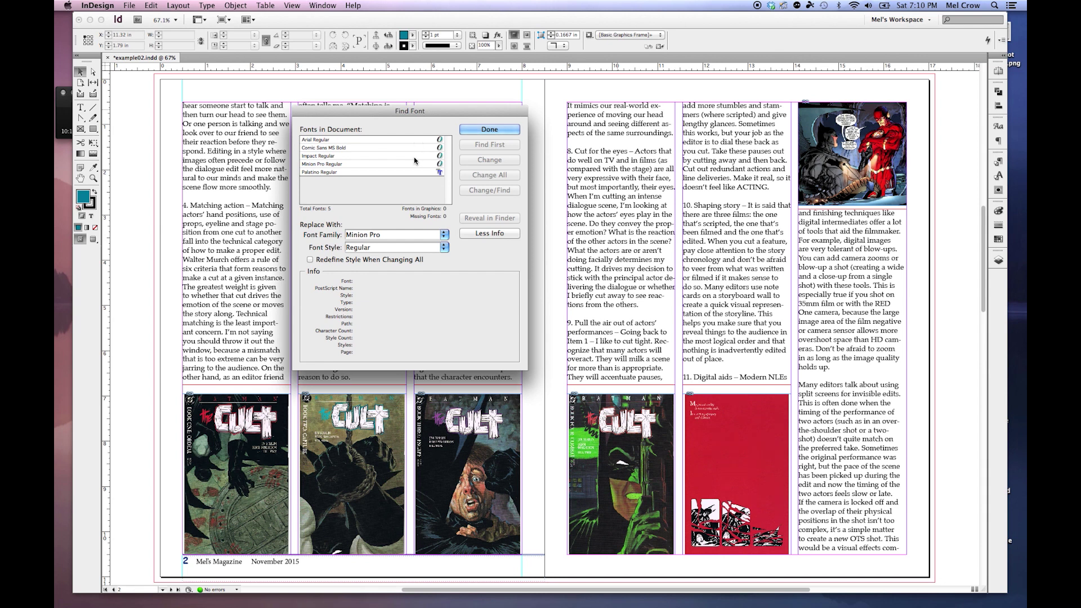
left_click(409, 197)
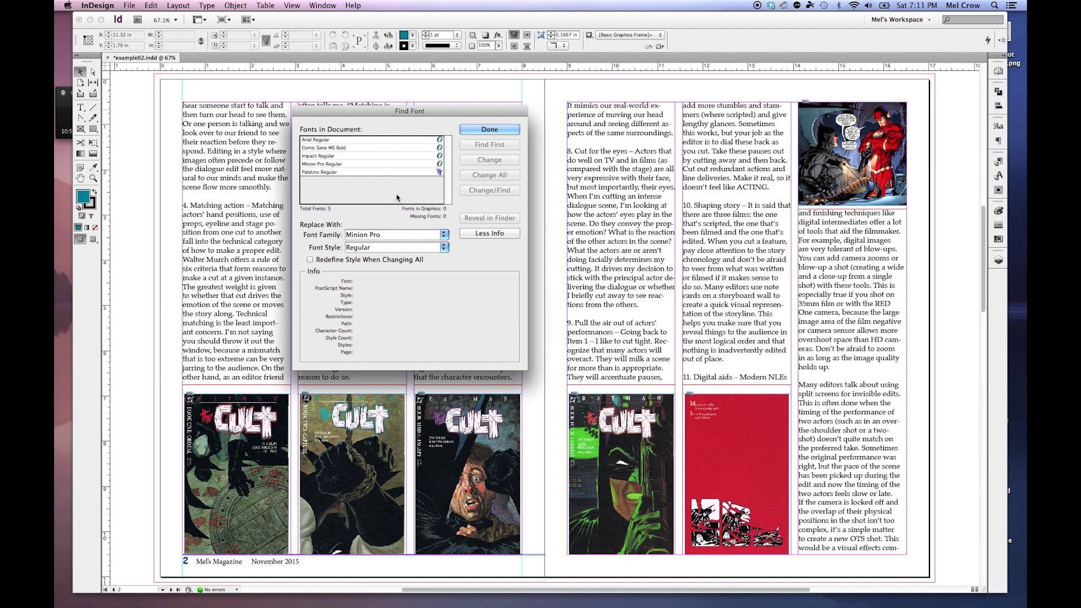
left_click(490, 130)
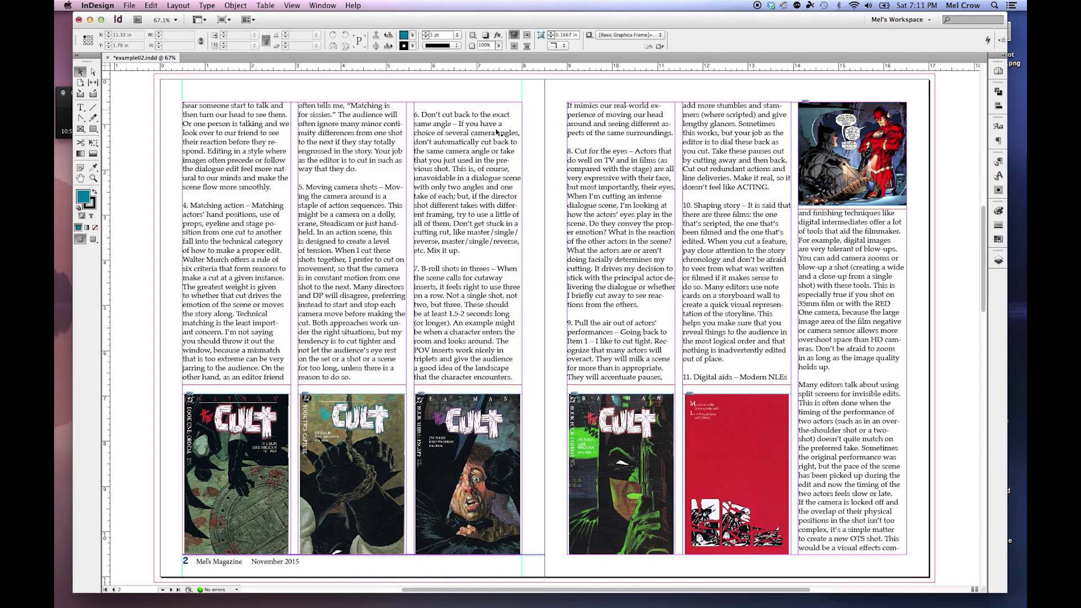
left_click(129, 6)
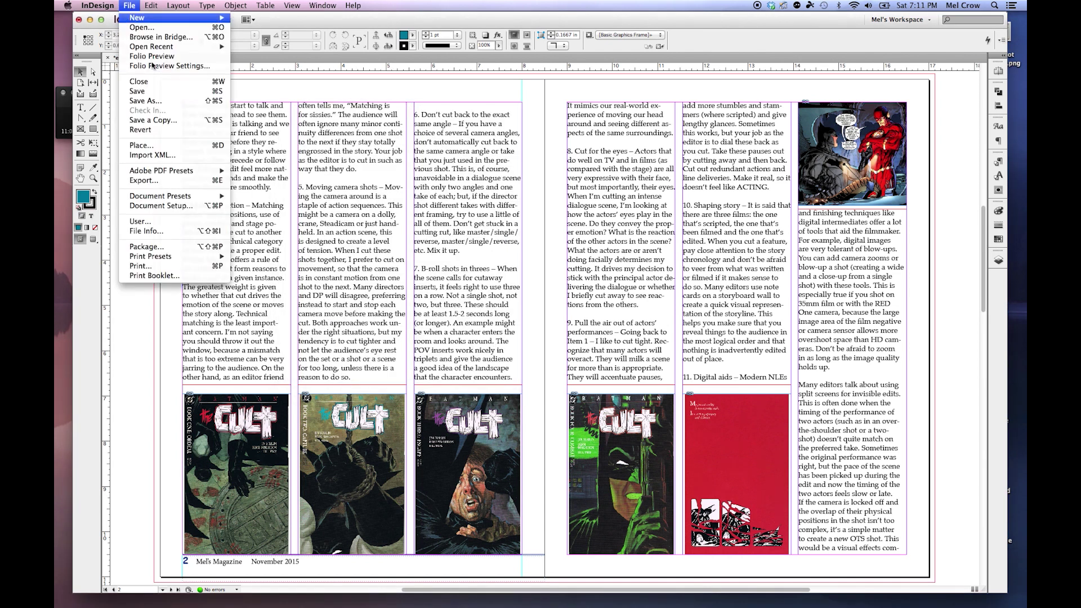
Step: Package the publication after reviewing the Summary, Fonts, and Colors and Inks pages
left_click(163, 251)
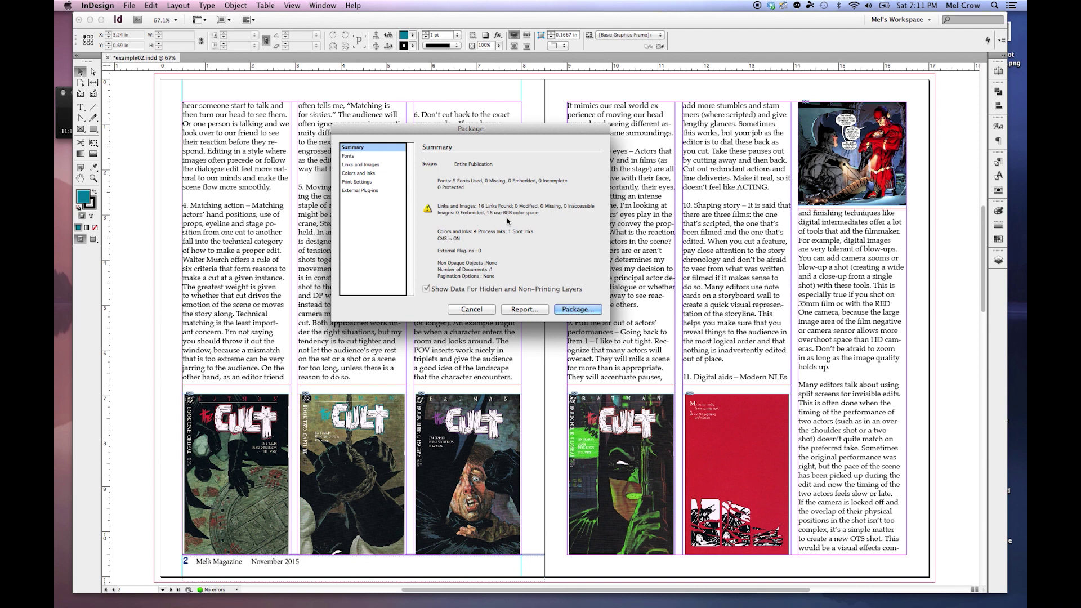
left_click(353, 156)
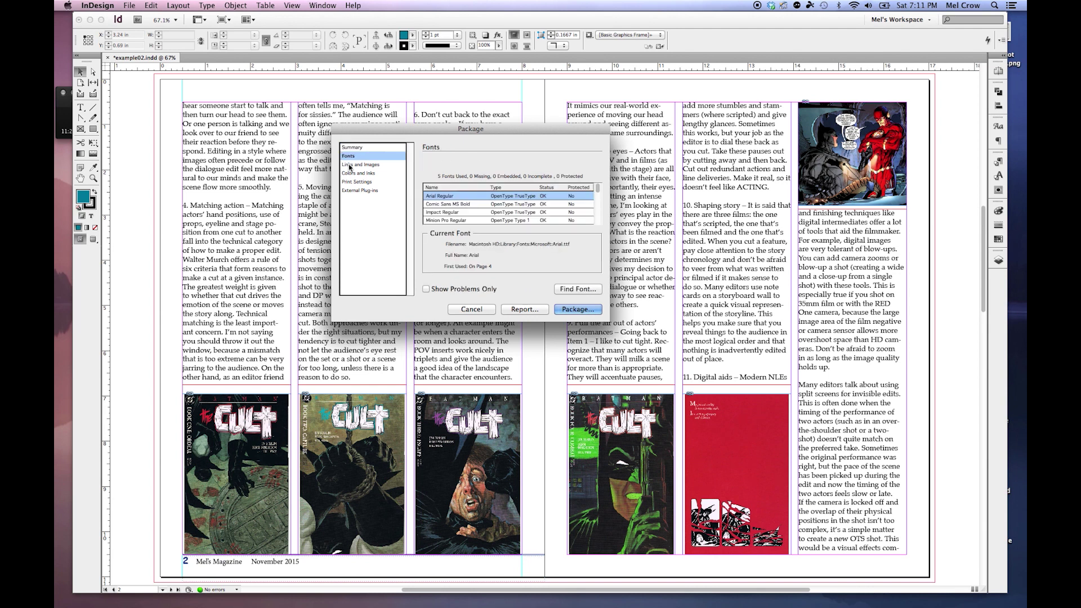
left_click(355, 173)
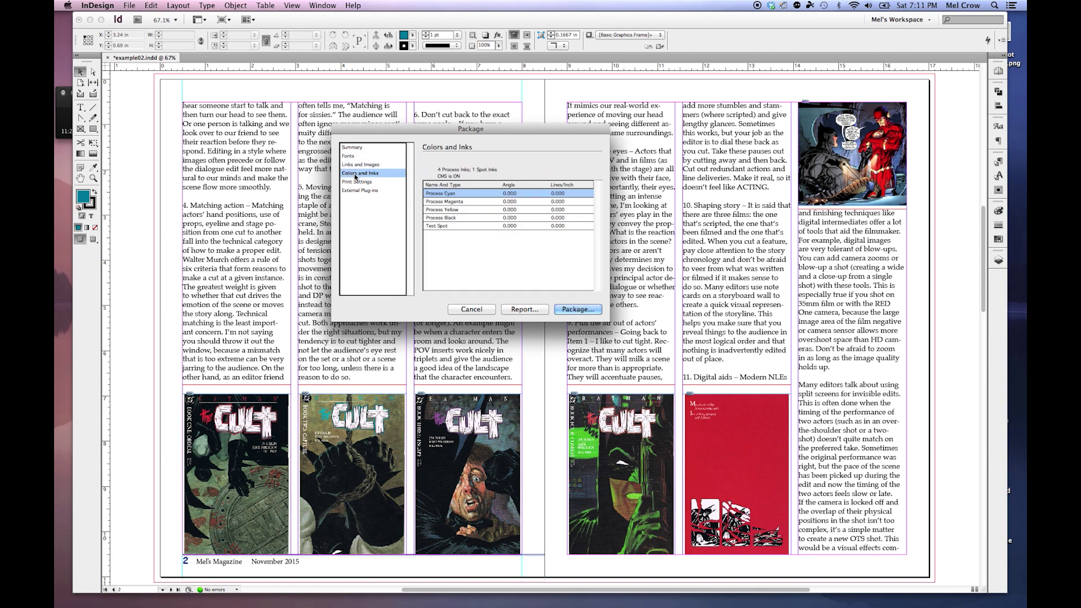
left_click(582, 311)
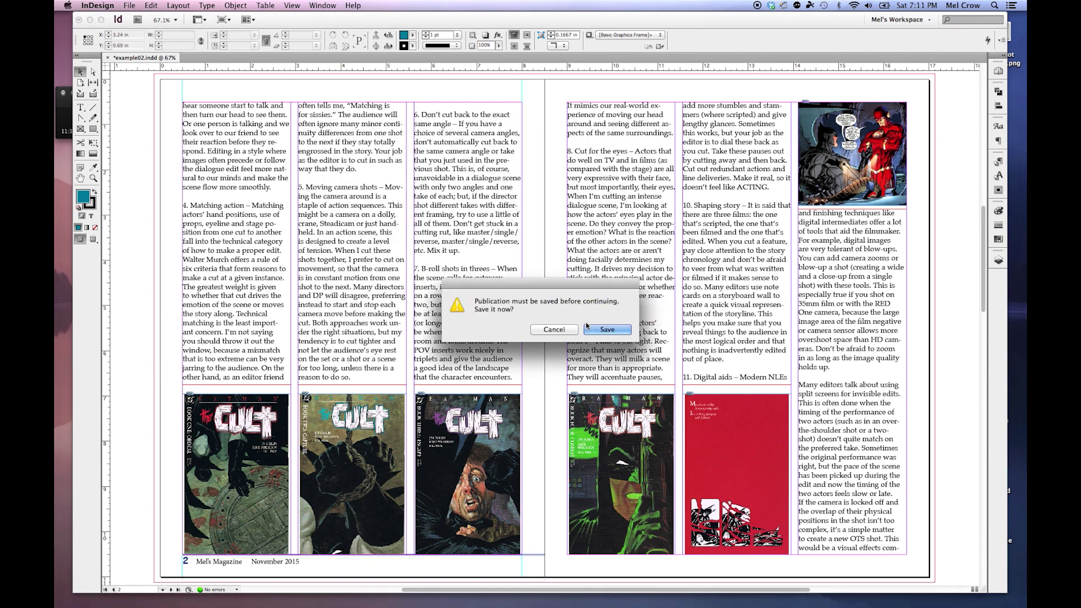
Step: Save the publication, accept the printing instructions, and target example02 Folder on the Desktop
left_click(594, 329)
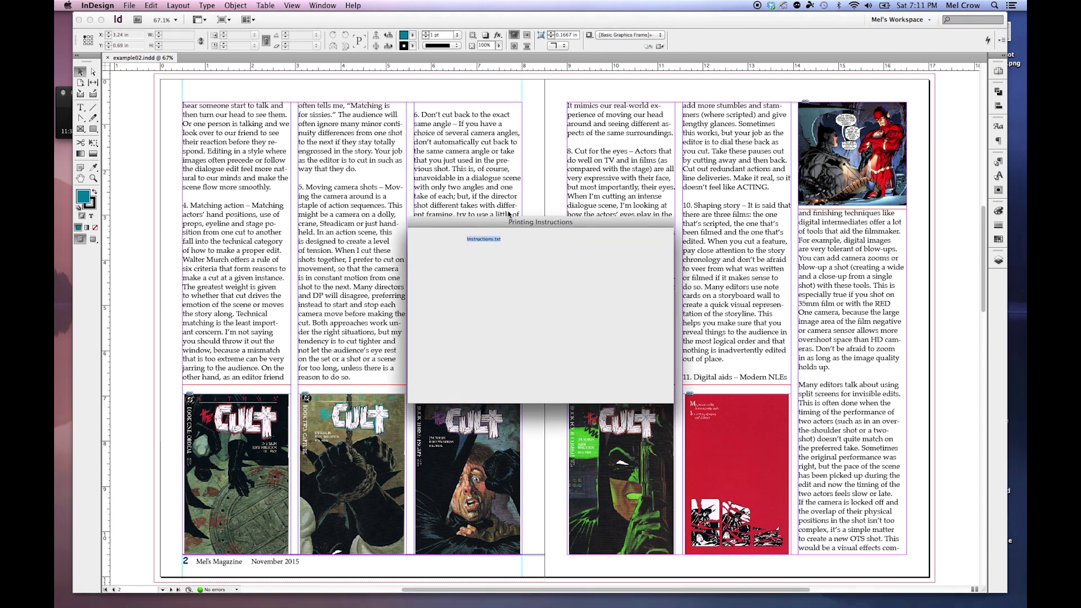
left_click_drag(512, 226, 453, 175)
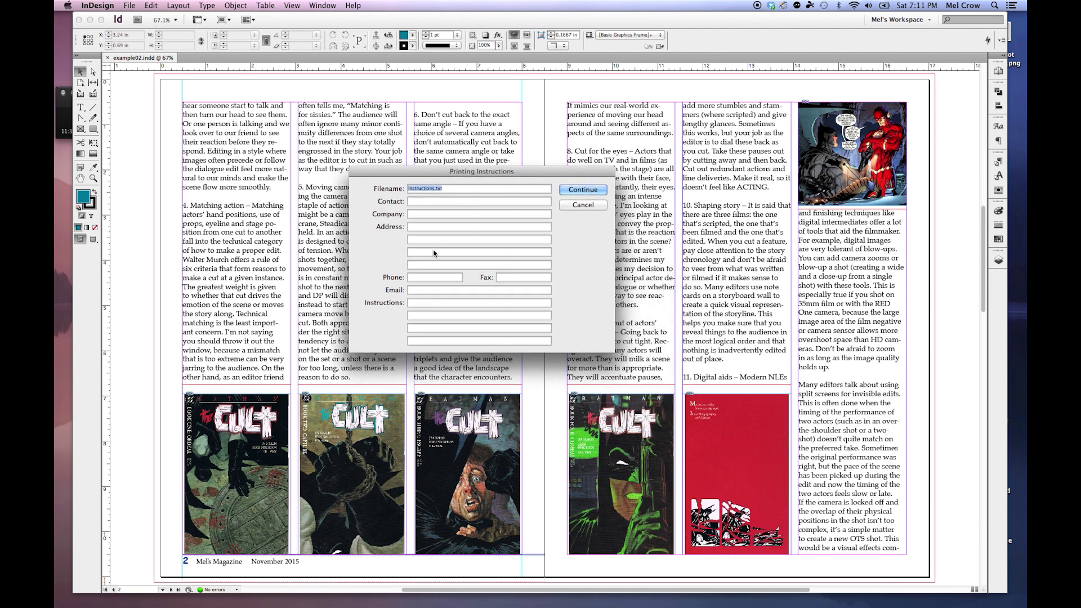
left_click(583, 190)
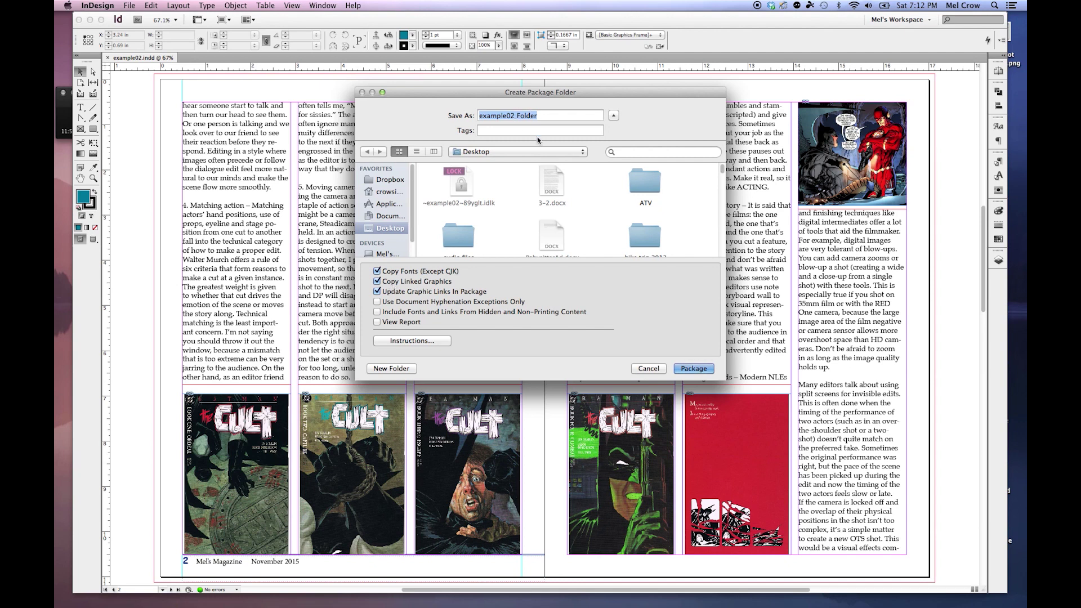
left_click(694, 368)
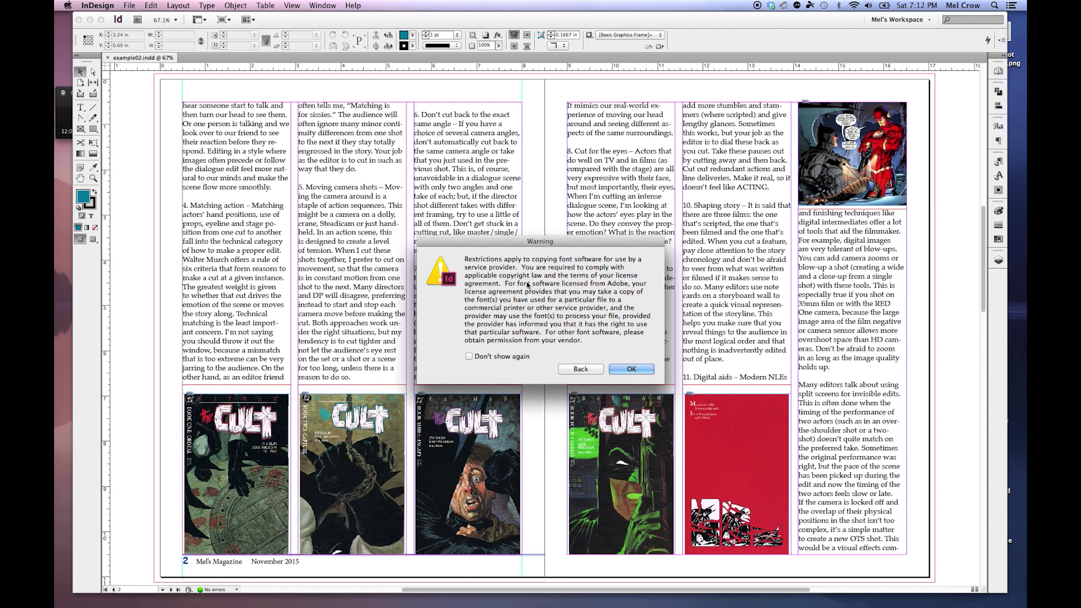
Step: Accept the font-licensing warning to finish packaging, then hide InDesign to show the Desktop
left_click(629, 370)
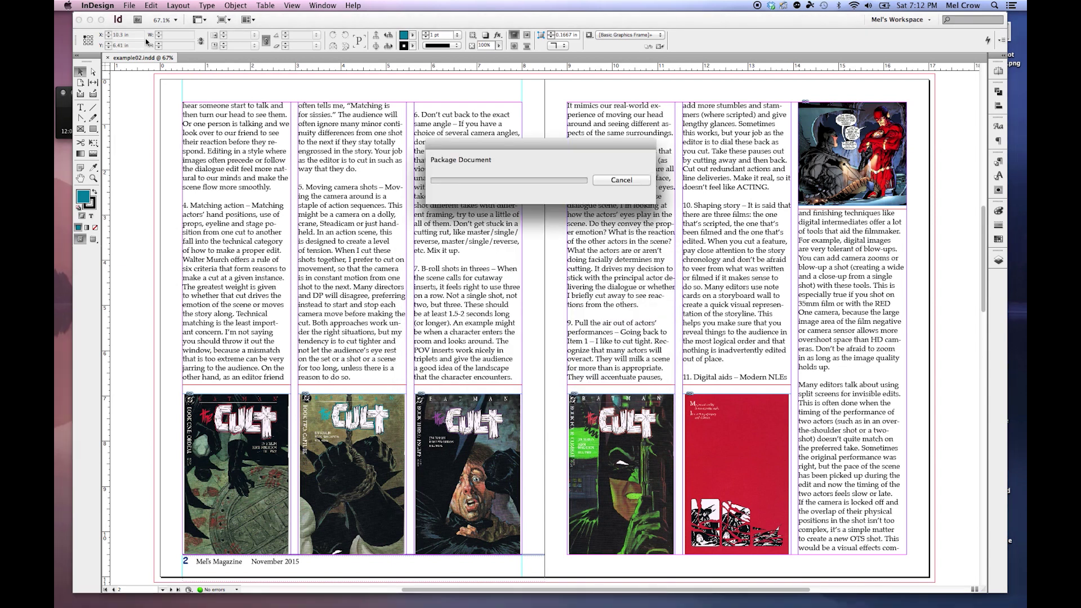
left_click(97, 6)
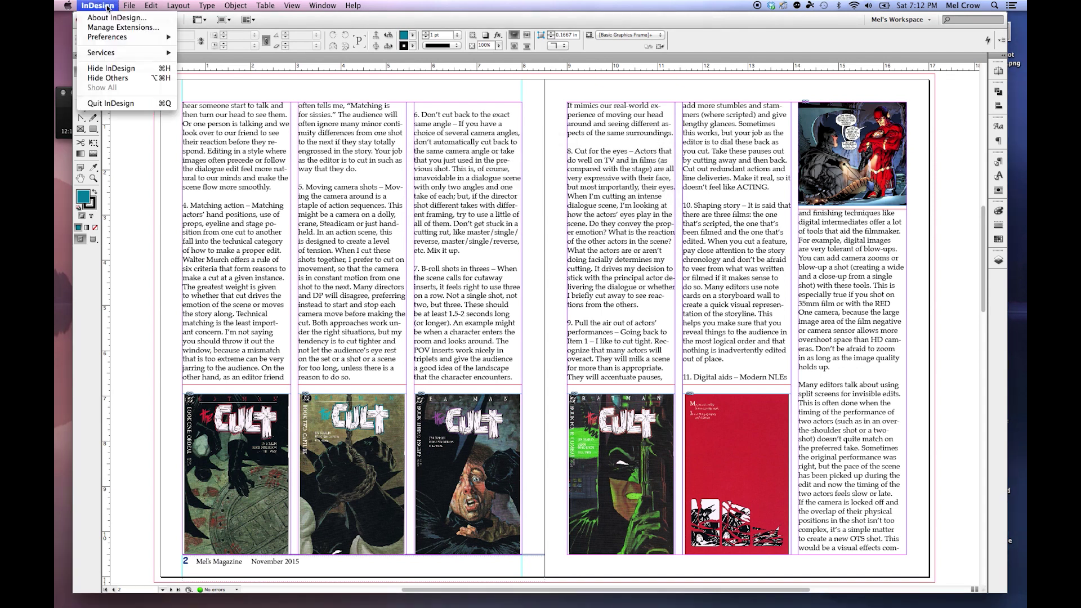
left_click(114, 70)
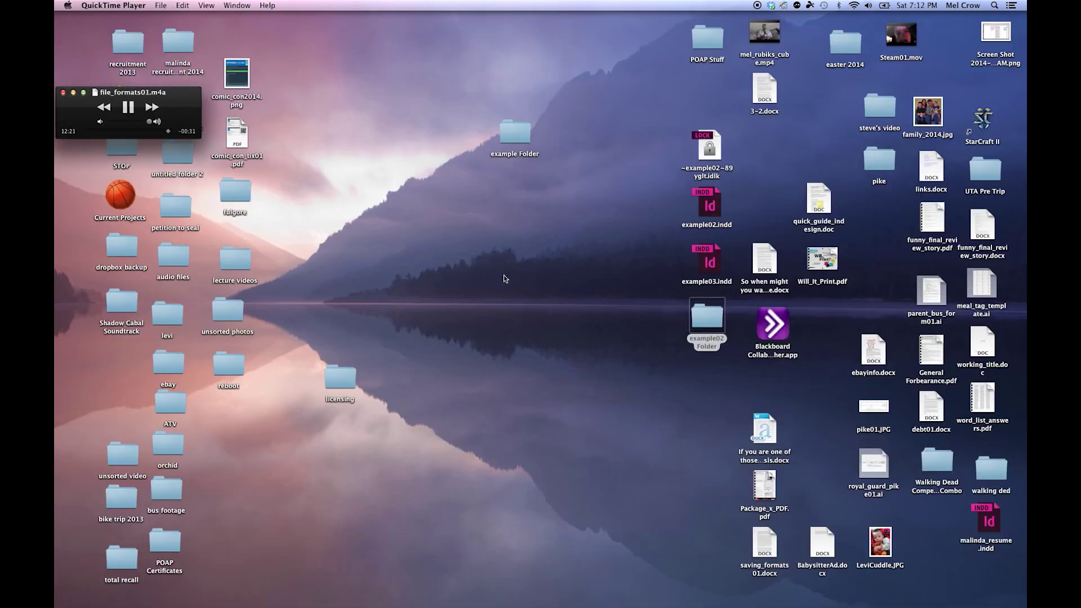
Step: Open example02 Folder on the Desktop and browse its Document fonts and Links subfolders
left_click_drag(504, 279, 500, 273)
double_click(498, 272)
left_click_drag(416, 106, 378, 92)
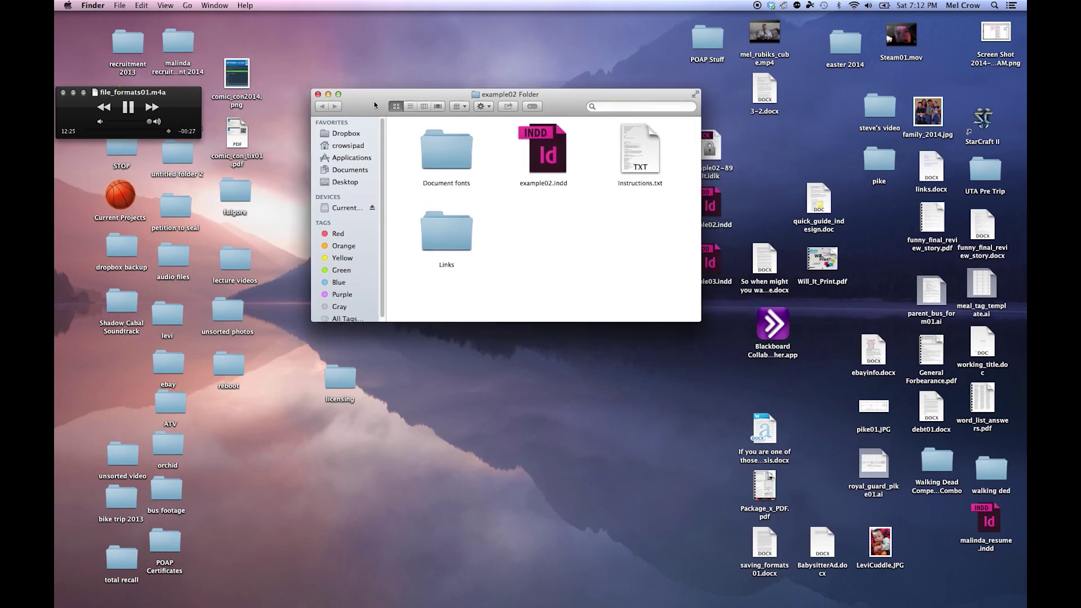
double_click(454, 156)
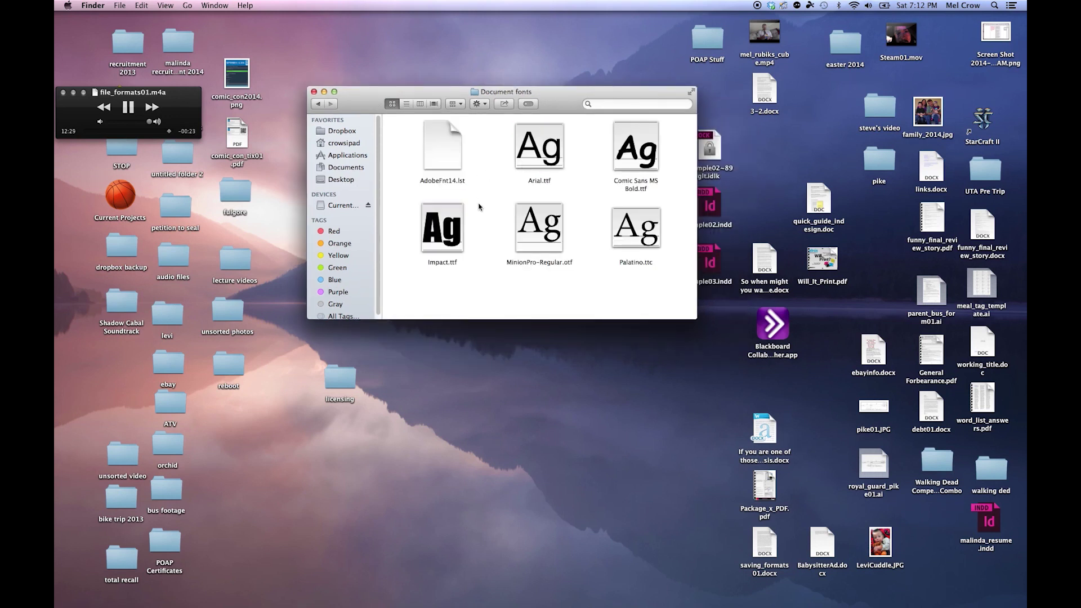
left_click(321, 105)
left_click(442, 228)
double_click(442, 228)
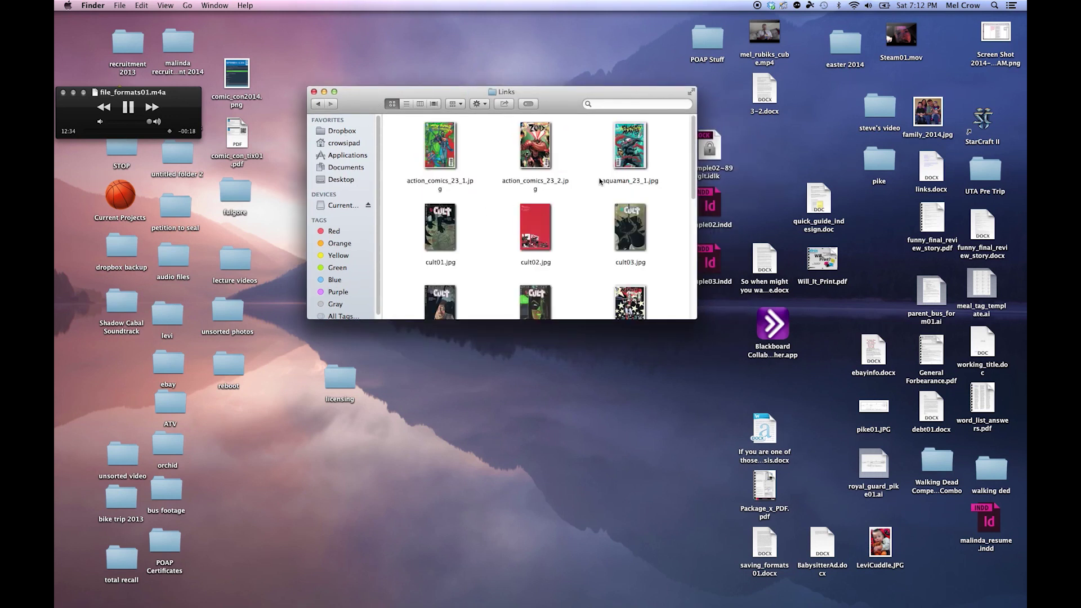
scroll(595, 203, "down", 10)
scroll(595, 221, "up", 10)
scroll(594, 221, "down", 3)
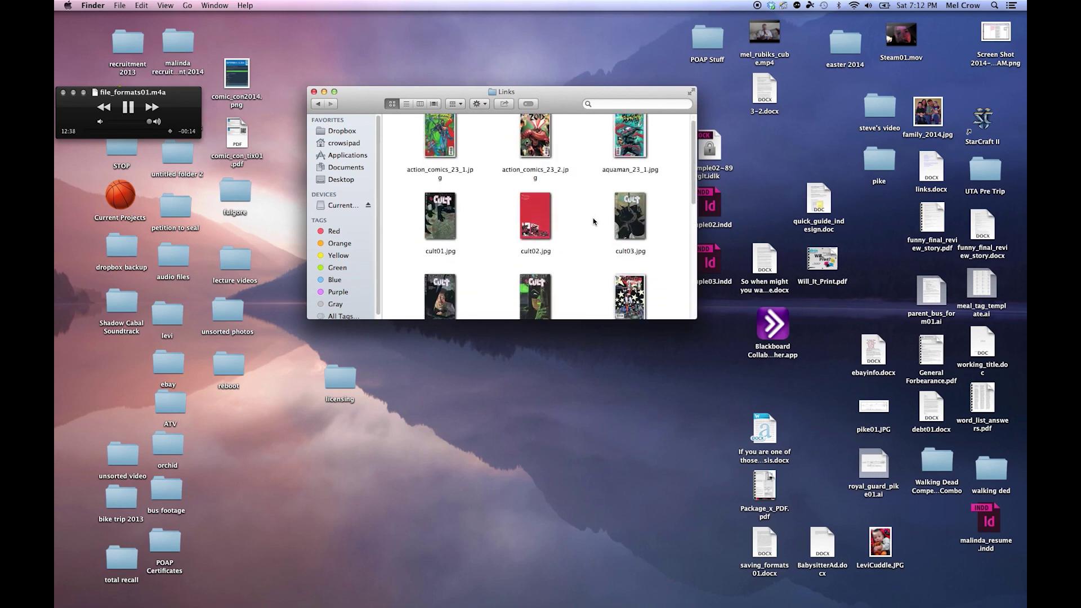
left_click(314, 104)
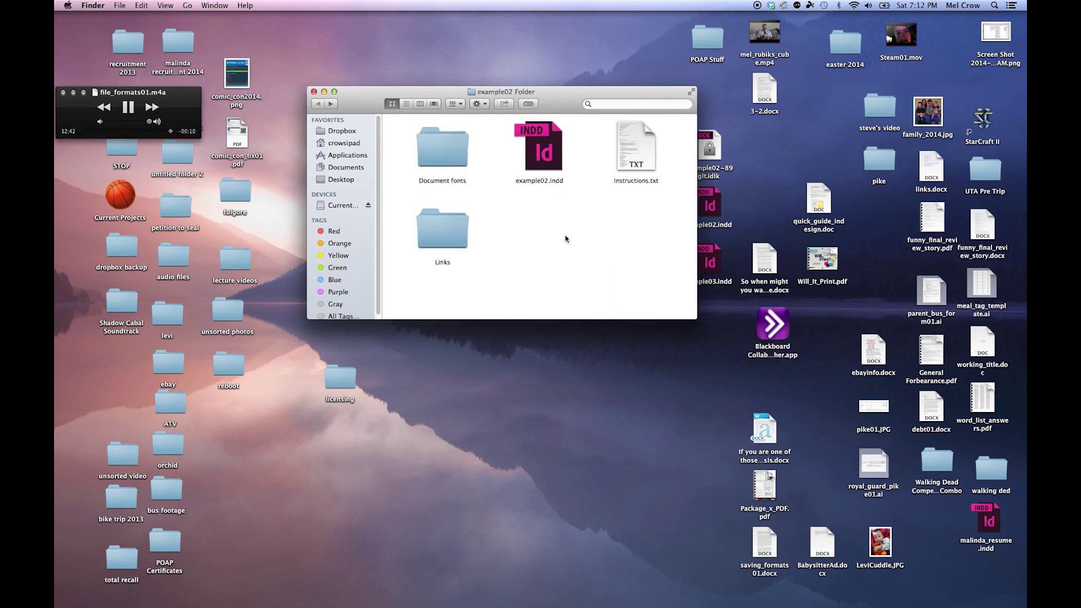